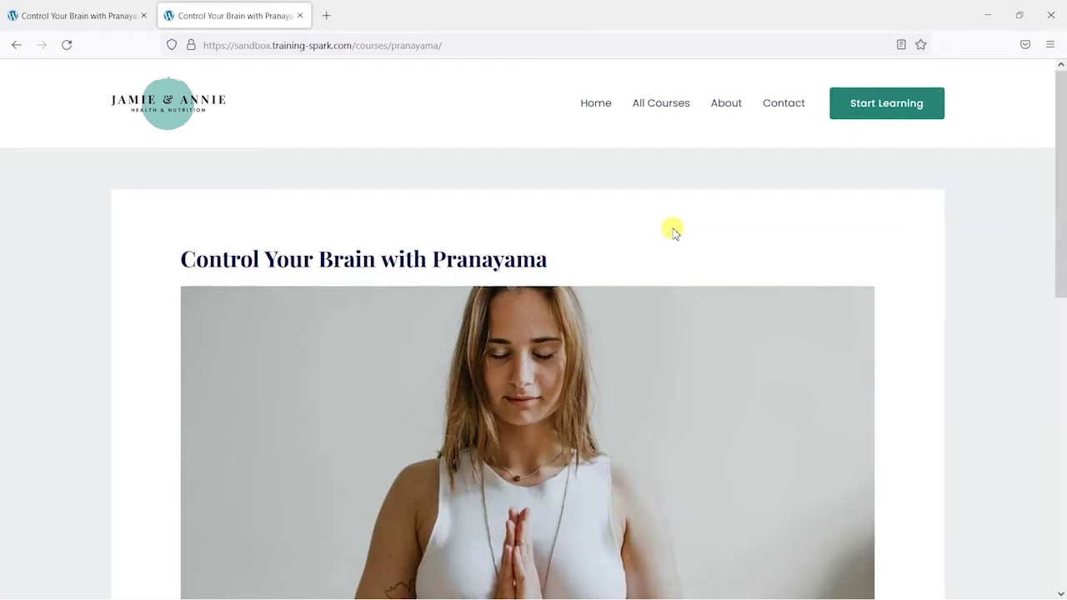
Step: Scroll down to check the Pranayama link's glossary tooltip on the course page, then scroll back up
drag(1060, 137, 1062, 363)
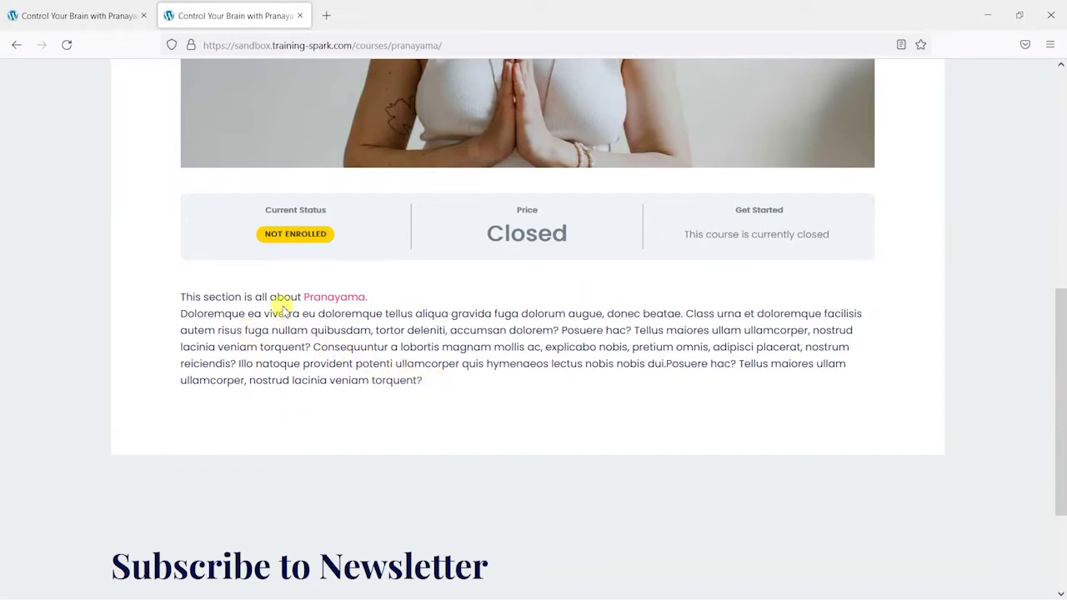
mouse_move(336, 301)
scroll(534, 354, up, 2)
scroll(466, 217, up, 5)
Step: Close the extra preview tab, reload the course page, and go to the admin Dashboard
click(300, 15)
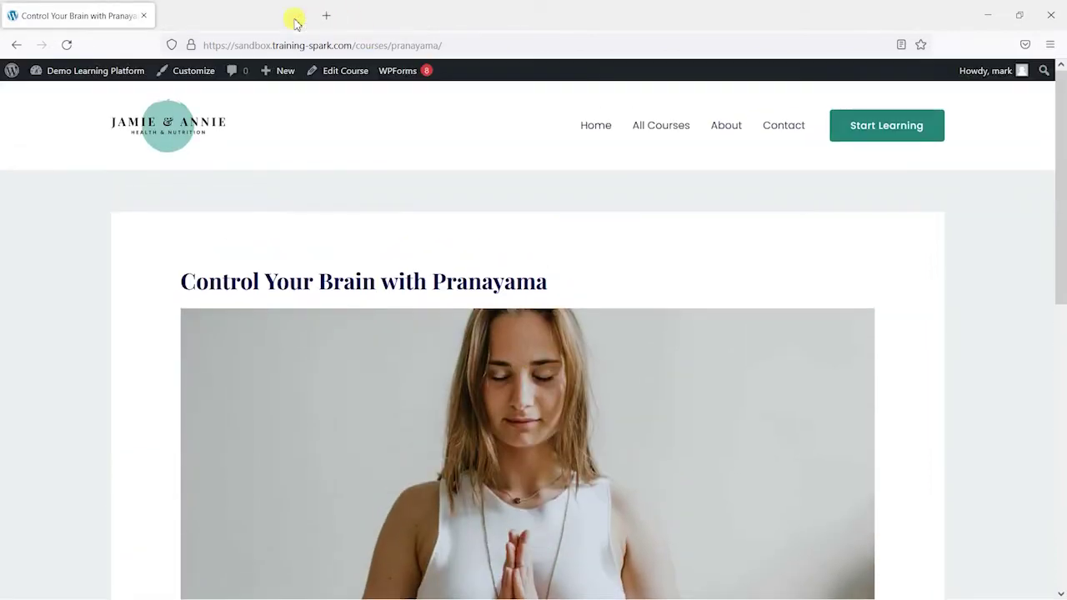
click(67, 45)
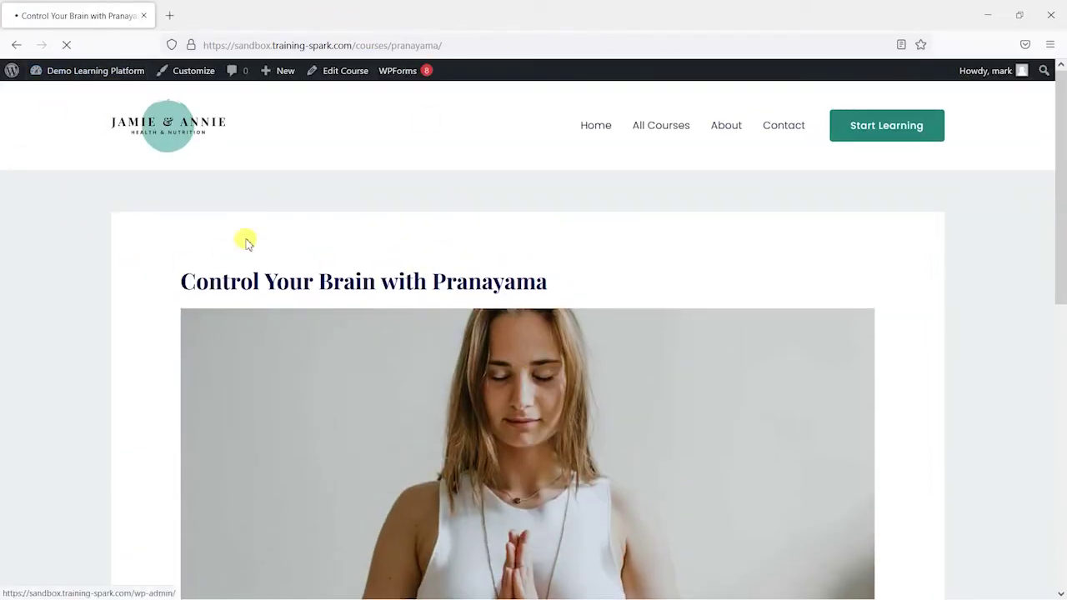
scroll(105, 269, down, 7)
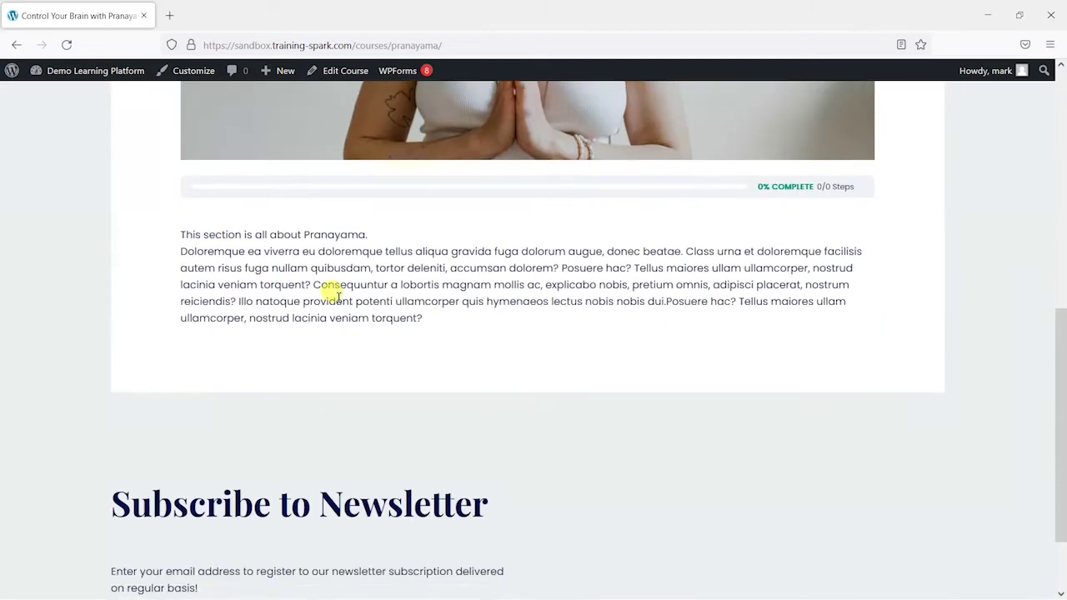
scroll(333, 286, up, 1)
click(305, 306)
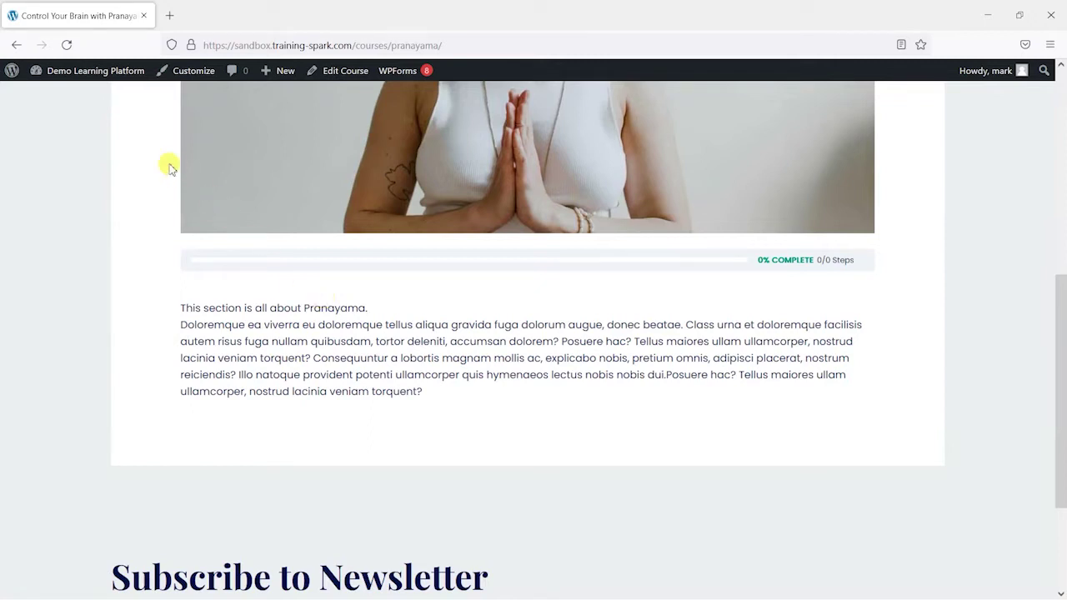
mouse_move(84, 74)
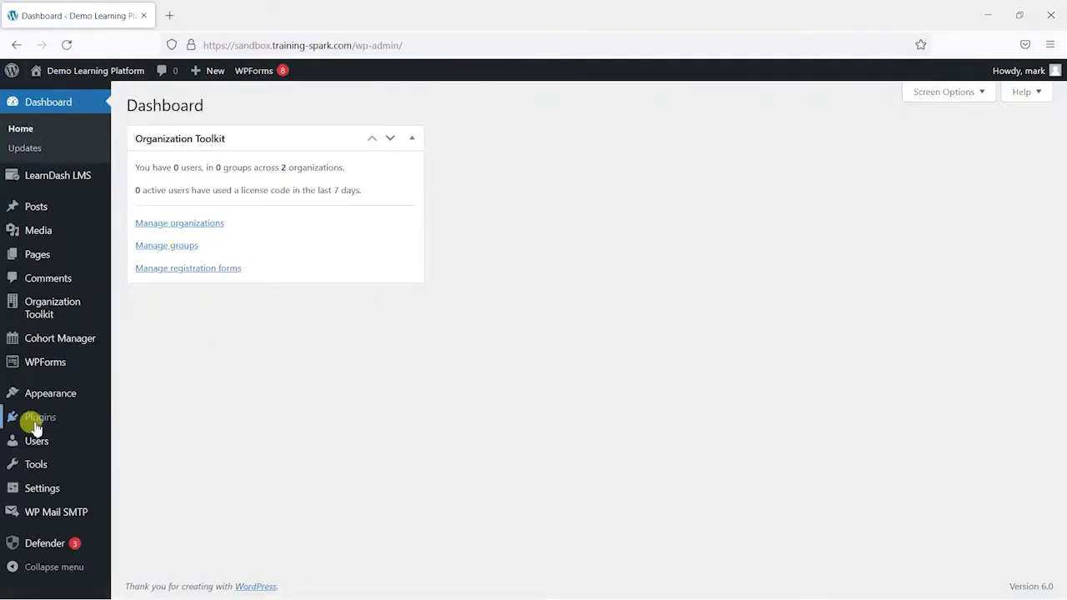
Step: Search for 'Glossary' among new plugins, then install and activate Codeat's Glossary
mouse_move(40, 425)
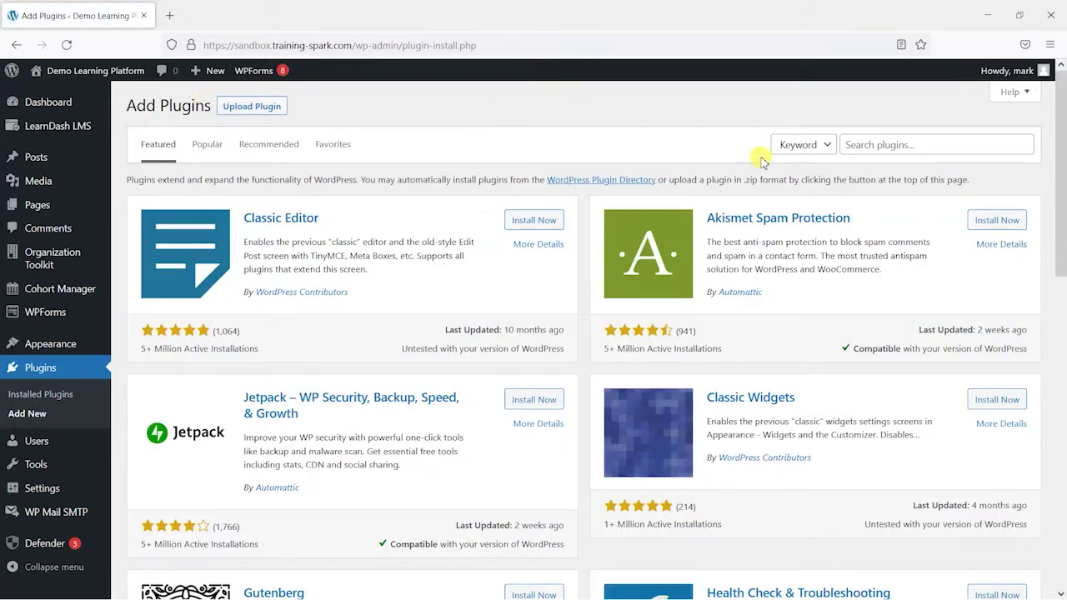
click(885, 145)
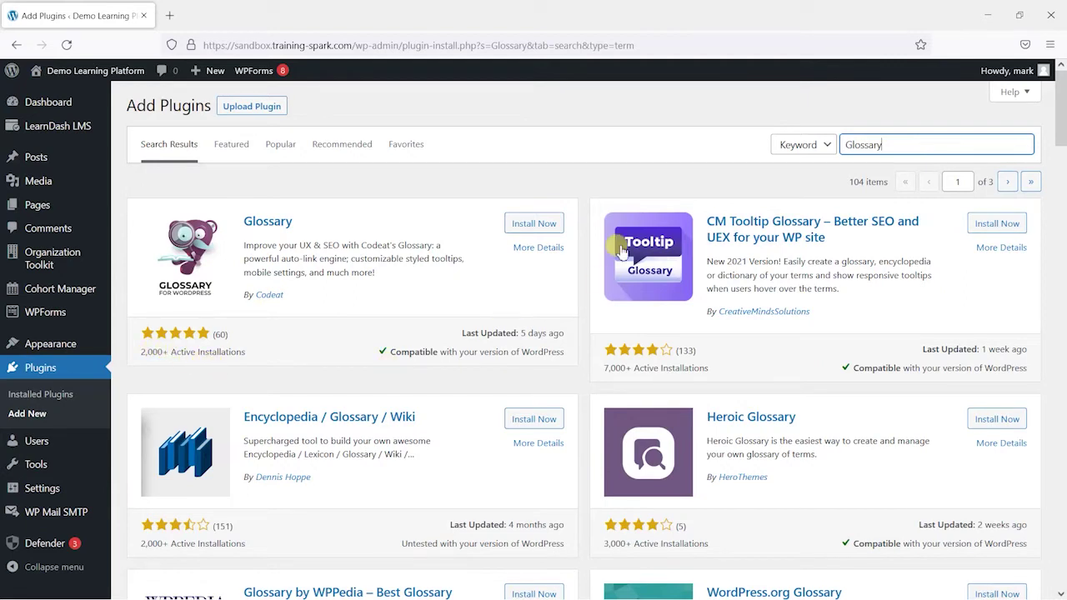
click(531, 223)
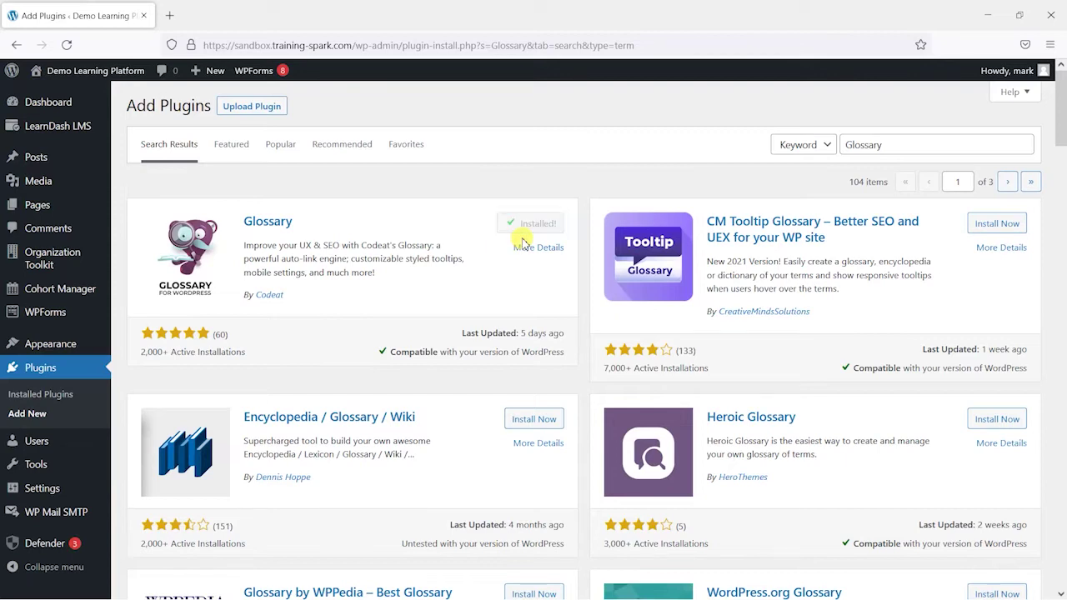
click(538, 223)
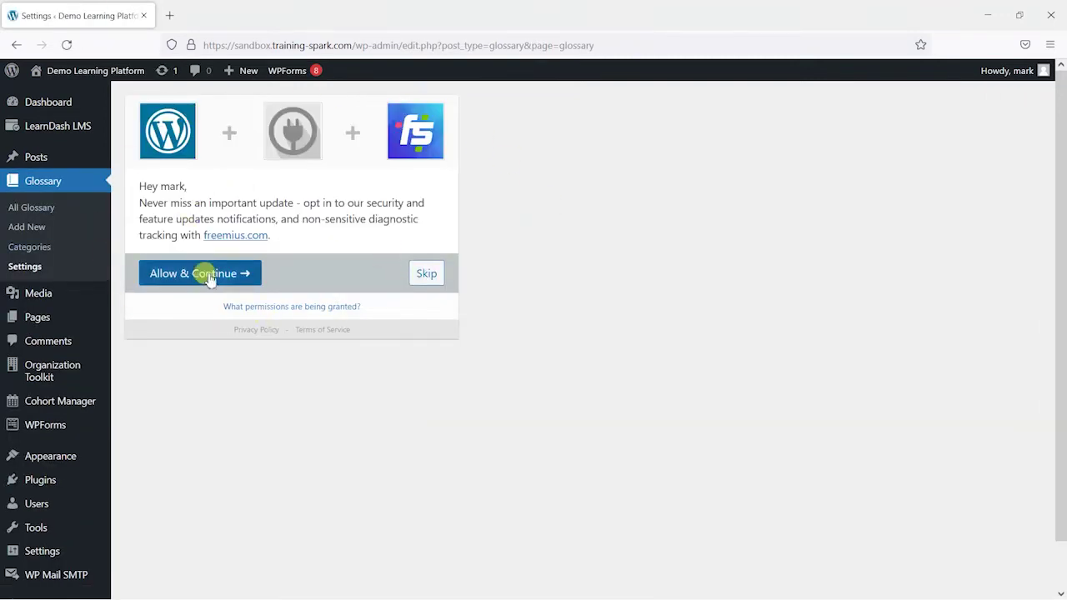
Step: Skip the Freemius opt-in and land on Glossary General Settings
click(425, 275)
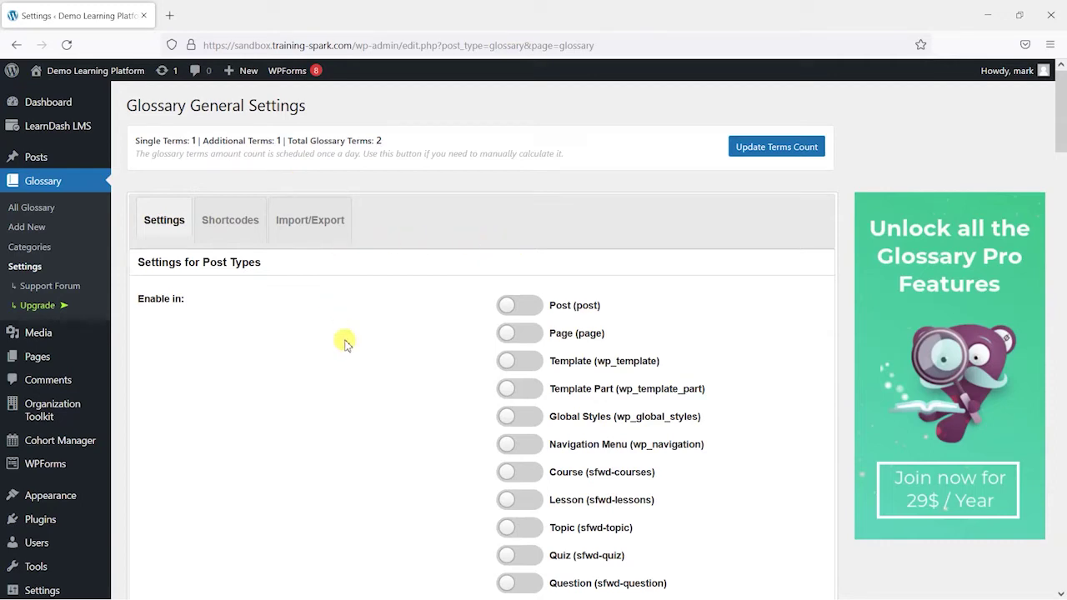
scroll(350, 334, down, 3)
scroll(366, 339, up, 1)
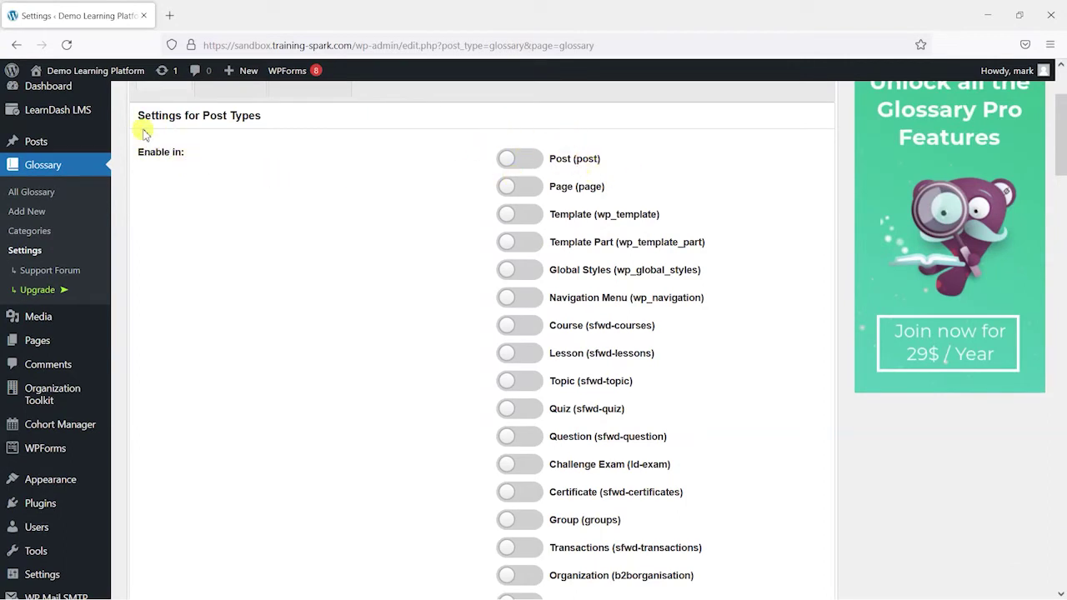
scroll(191, 275, up, 1)
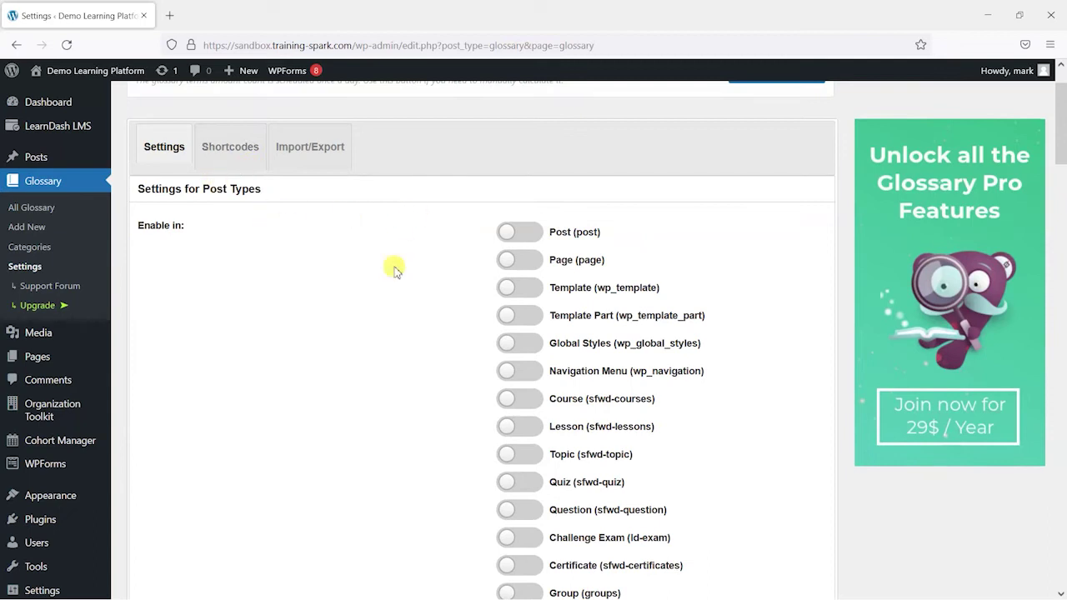
scroll(523, 244, down, 1)
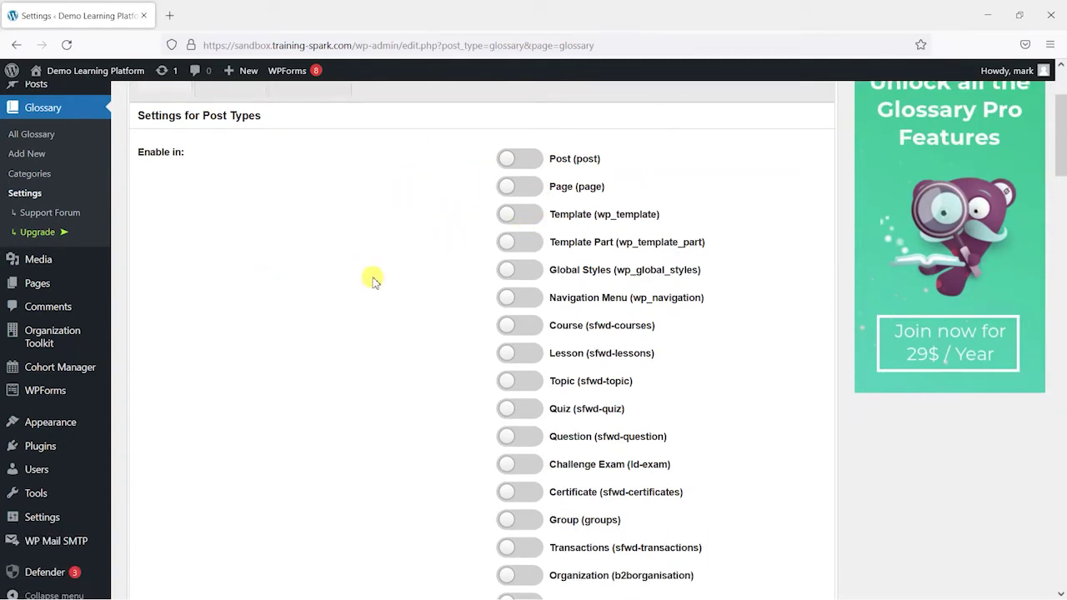
scroll(391, 297, up, 3)
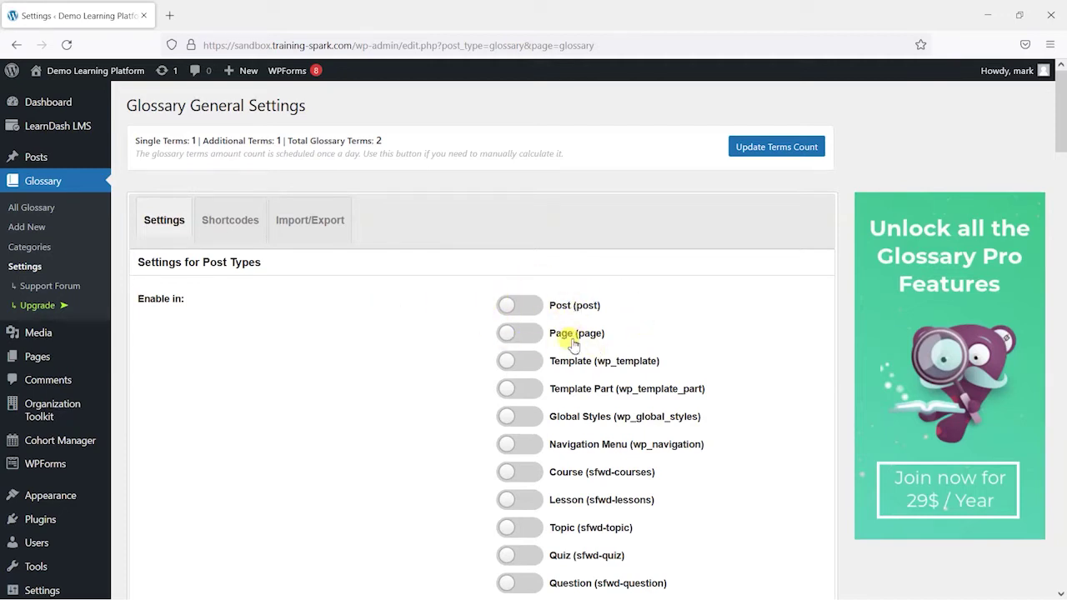
click(508, 305)
click(518, 334)
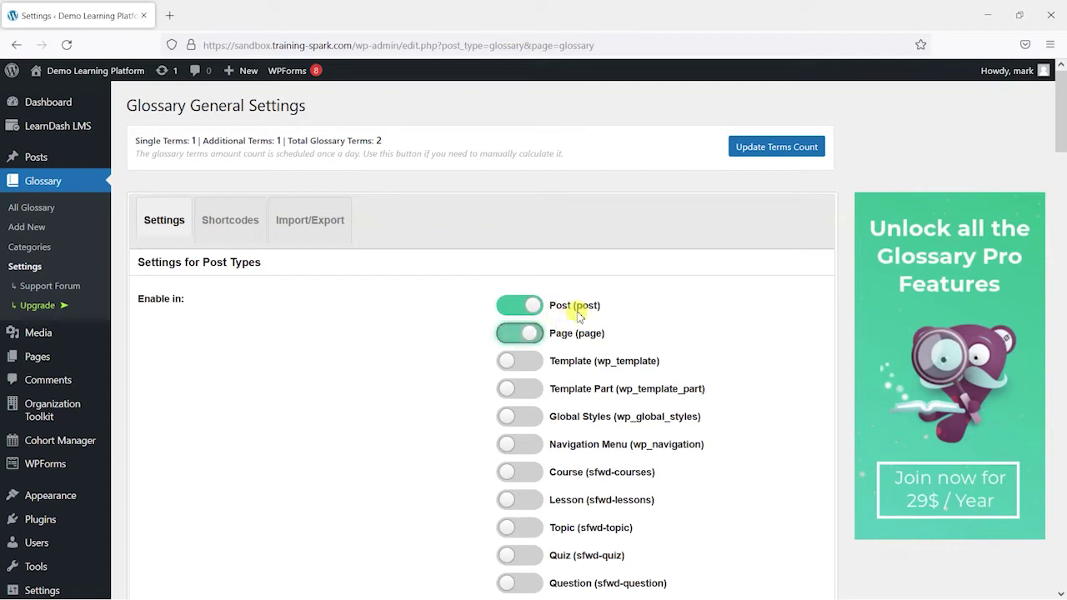
scroll(743, 366, down, 3)
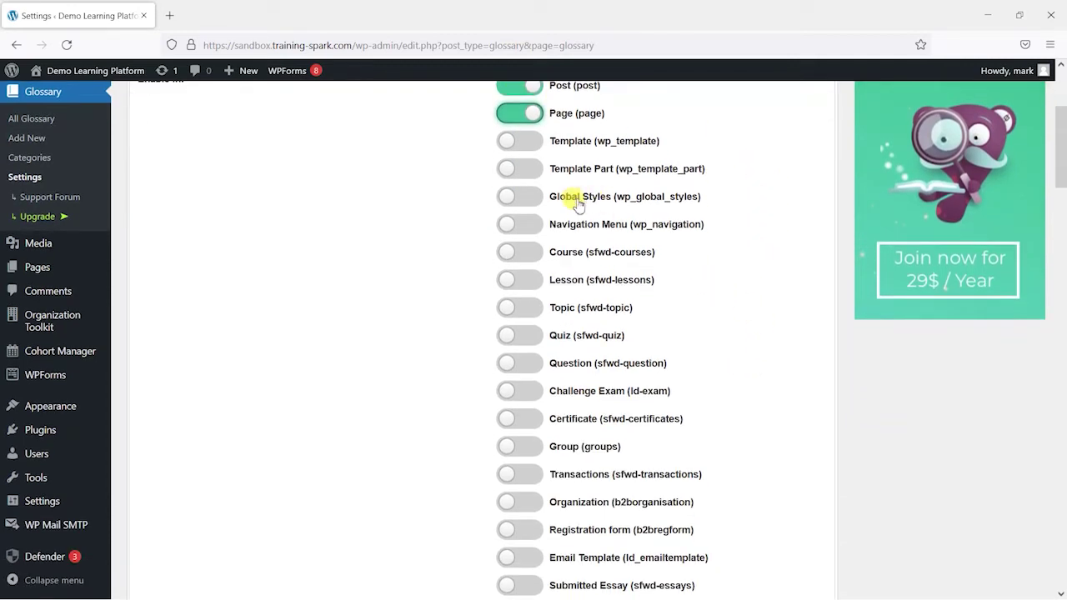
click(523, 254)
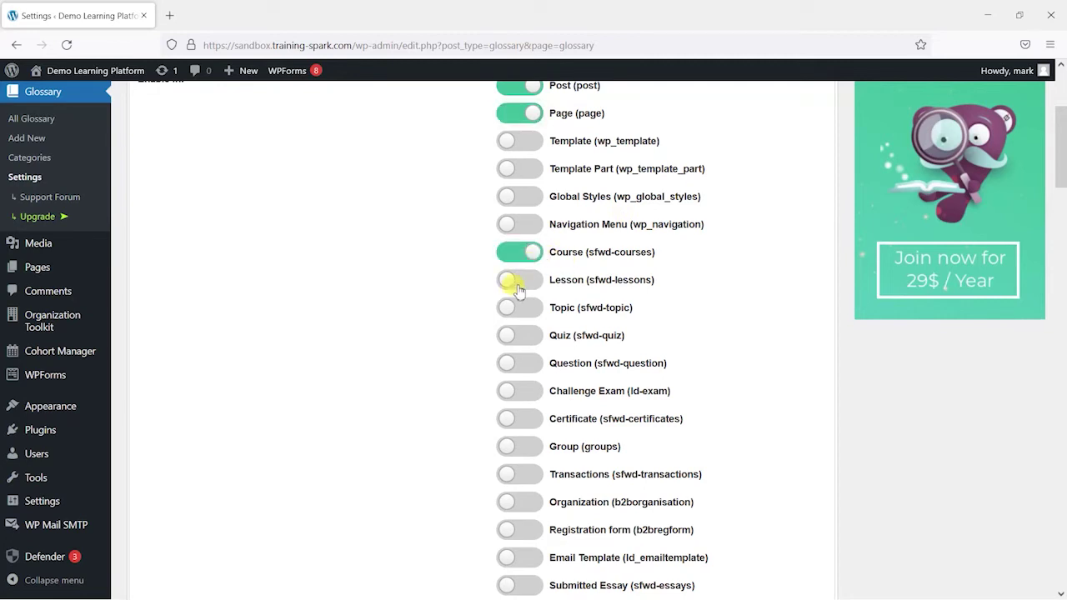
click(515, 280)
click(516, 309)
click(518, 336)
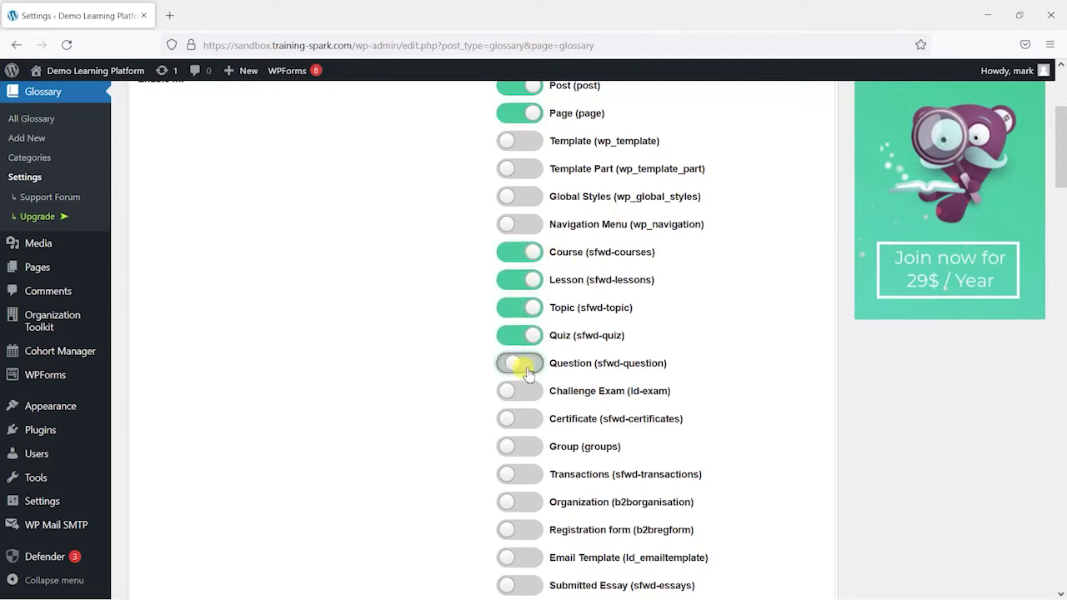
click(519, 364)
scroll(521, 250, down, 3)
click(524, 246)
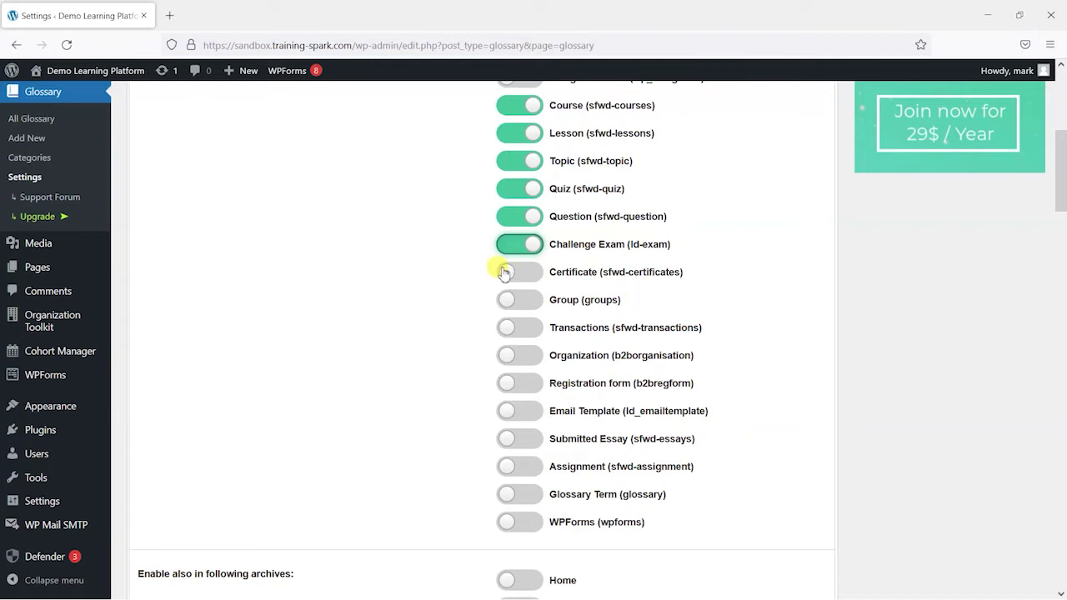
scroll(741, 338, up, 3)
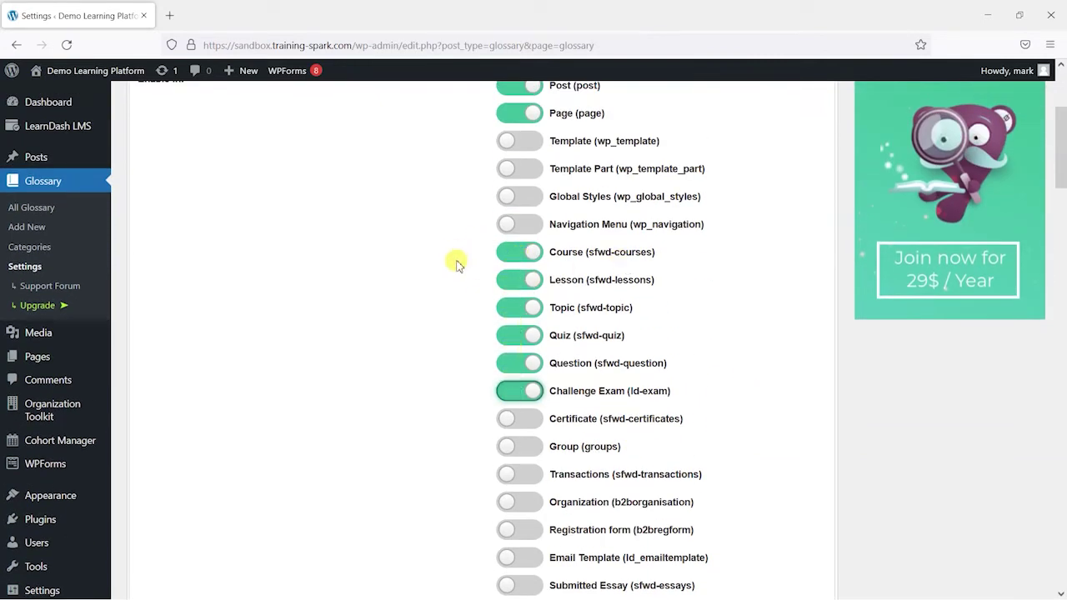
scroll(507, 369, down, 2)
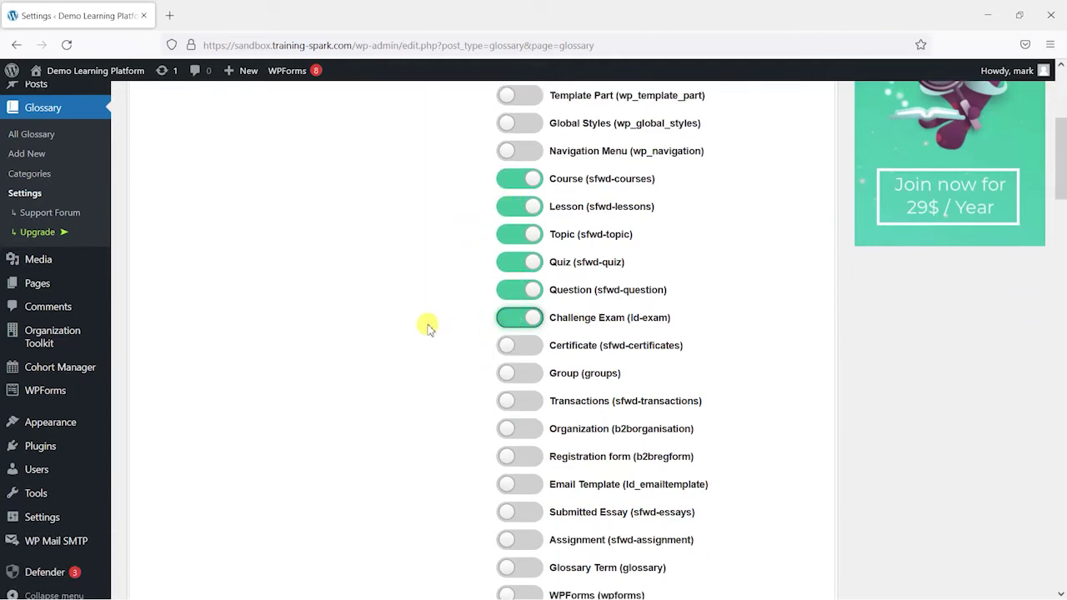
scroll(433, 317, down, 2)
scroll(498, 329, up, 4)
scroll(496, 327, up, 4)
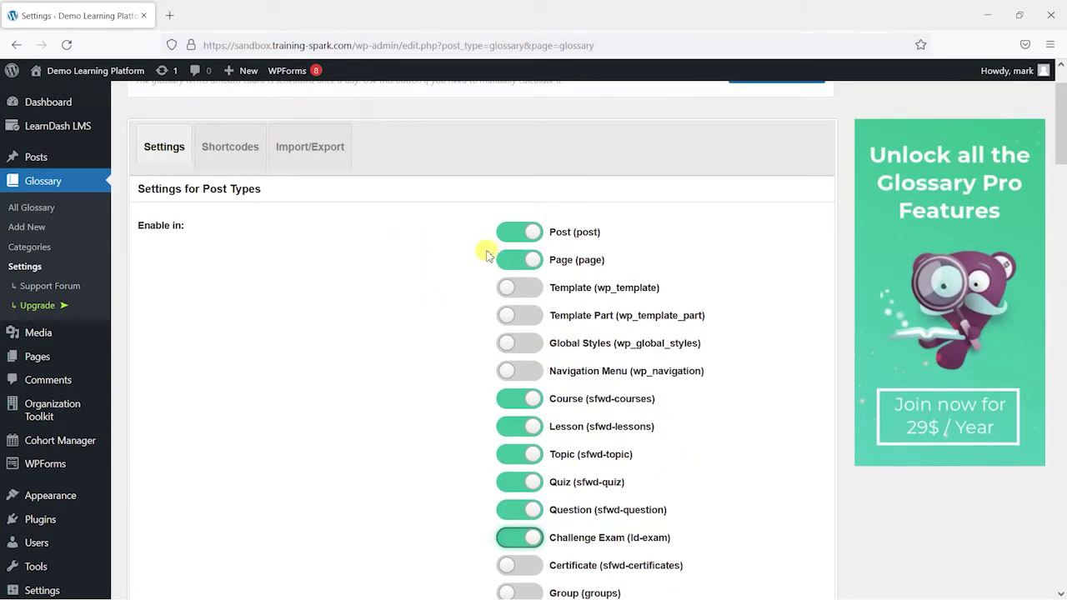
scroll(572, 240, down, 2)
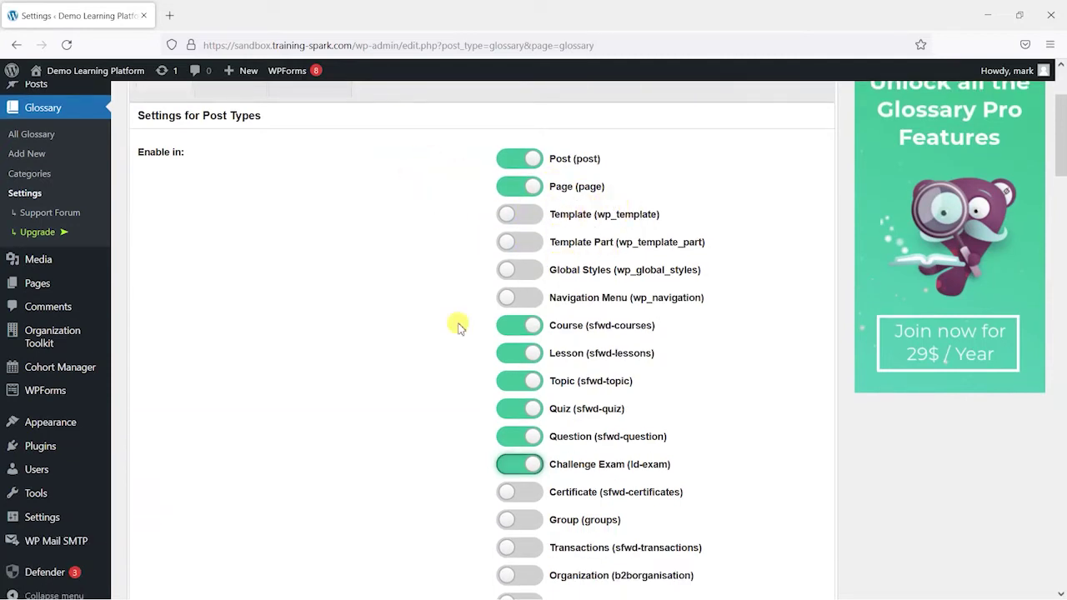
scroll(483, 404, down, 4)
scroll(561, 410, down, 6)
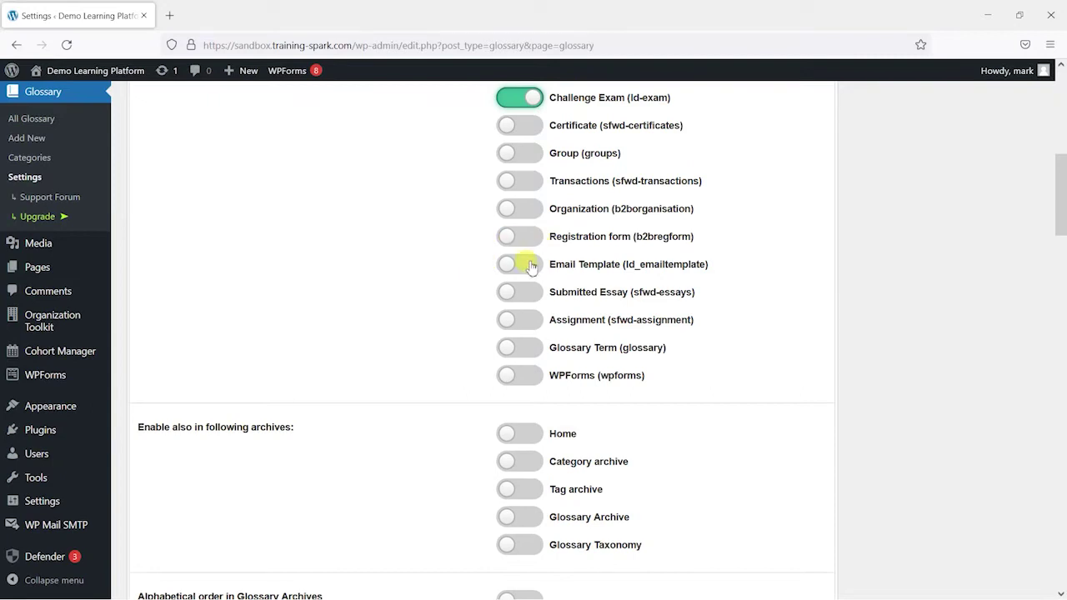
scroll(471, 307, down, 6)
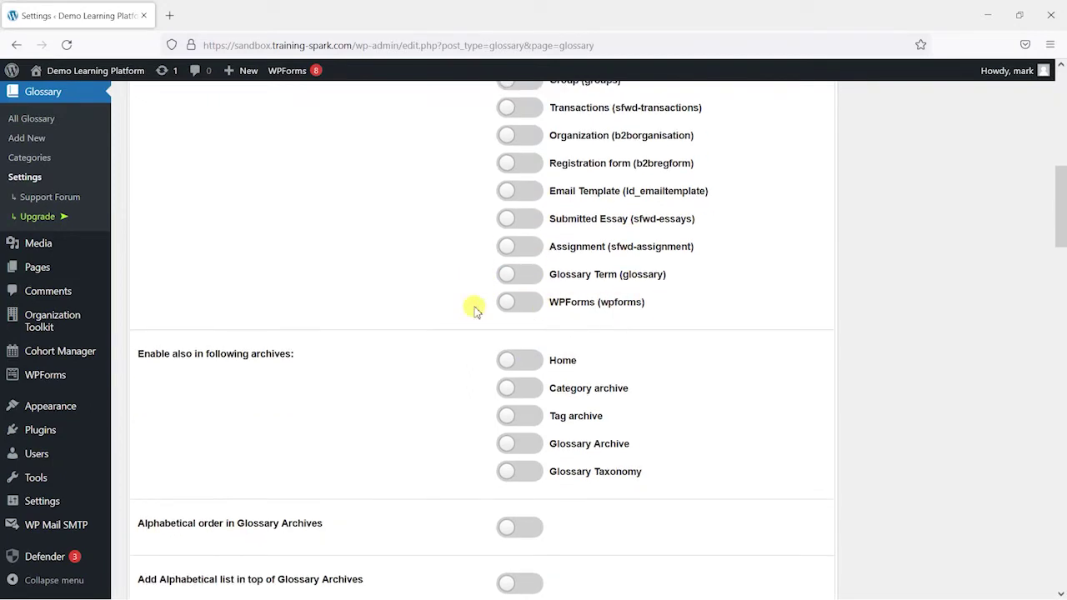
scroll(464, 300, down, 10)
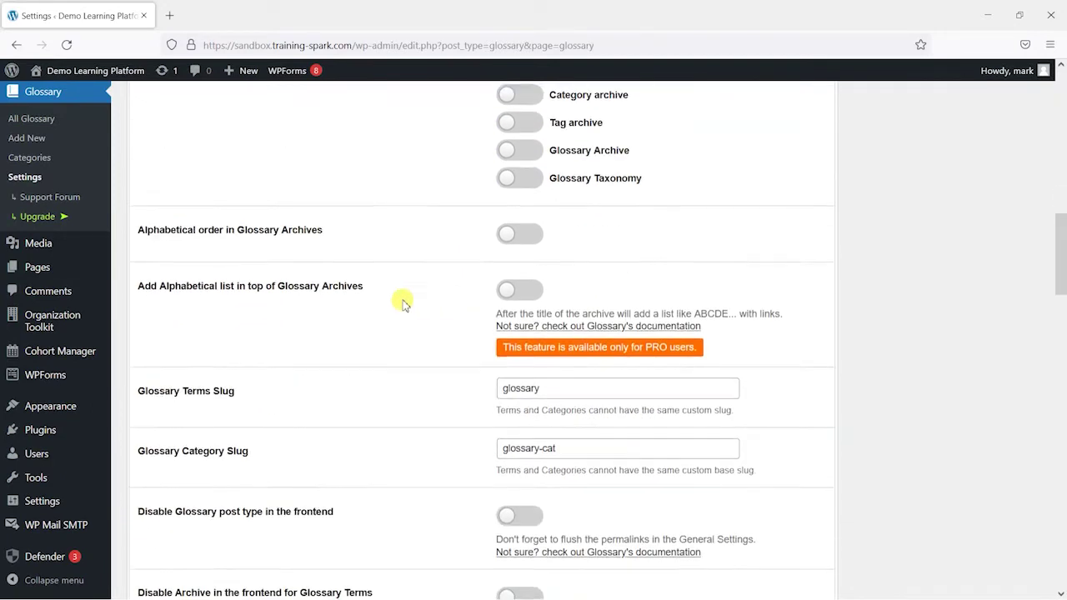
Step: Set 'Enable tooltips on terms' to Link and Tooltip
scroll(382, 302, down, 10)
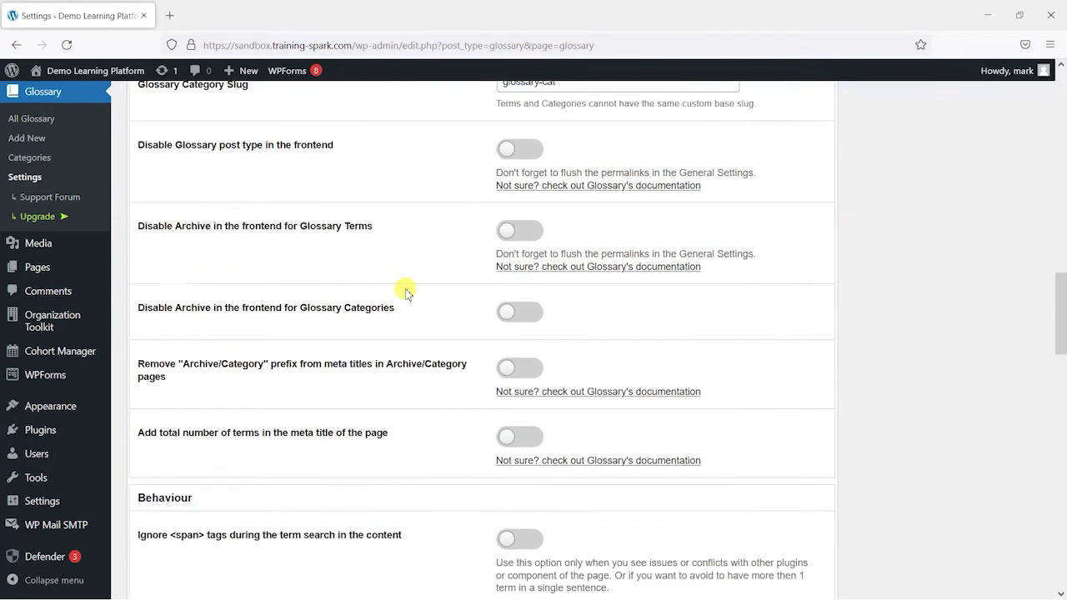
scroll(412, 283, down, 8)
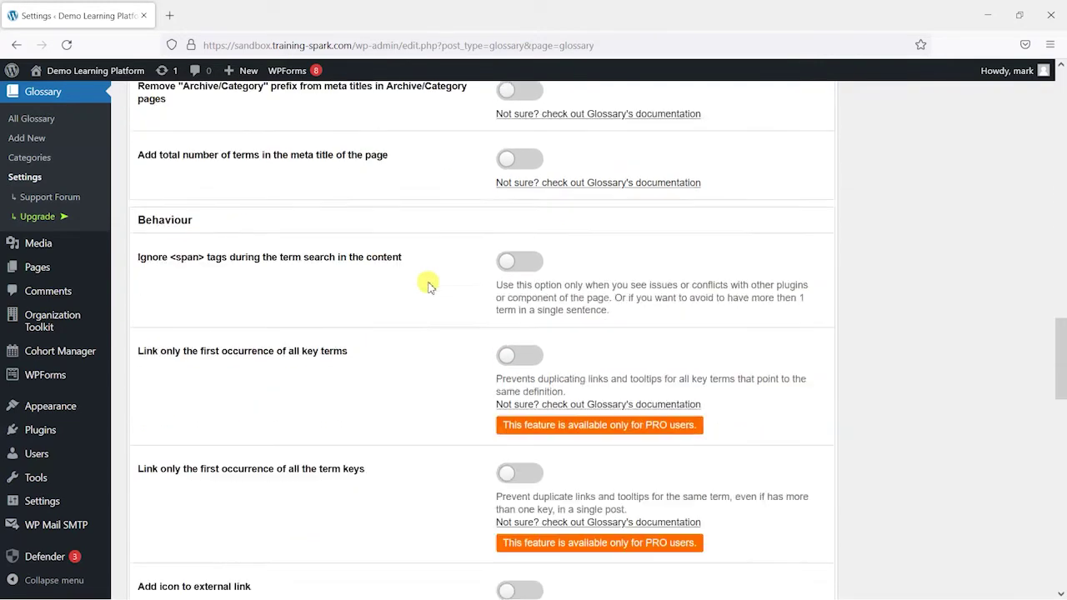
scroll(420, 277, down, 16)
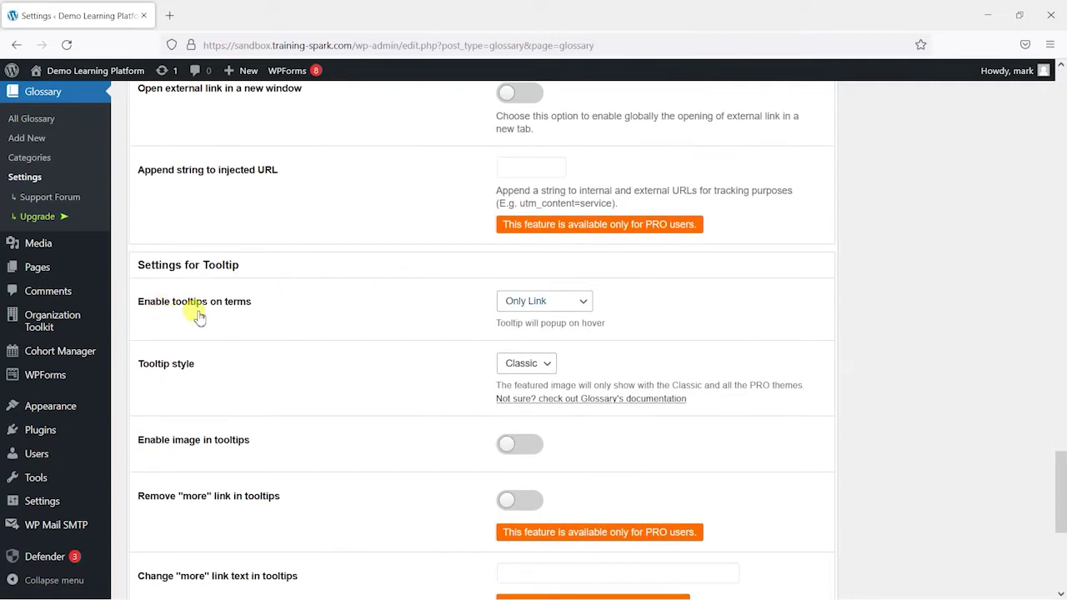
click(558, 309)
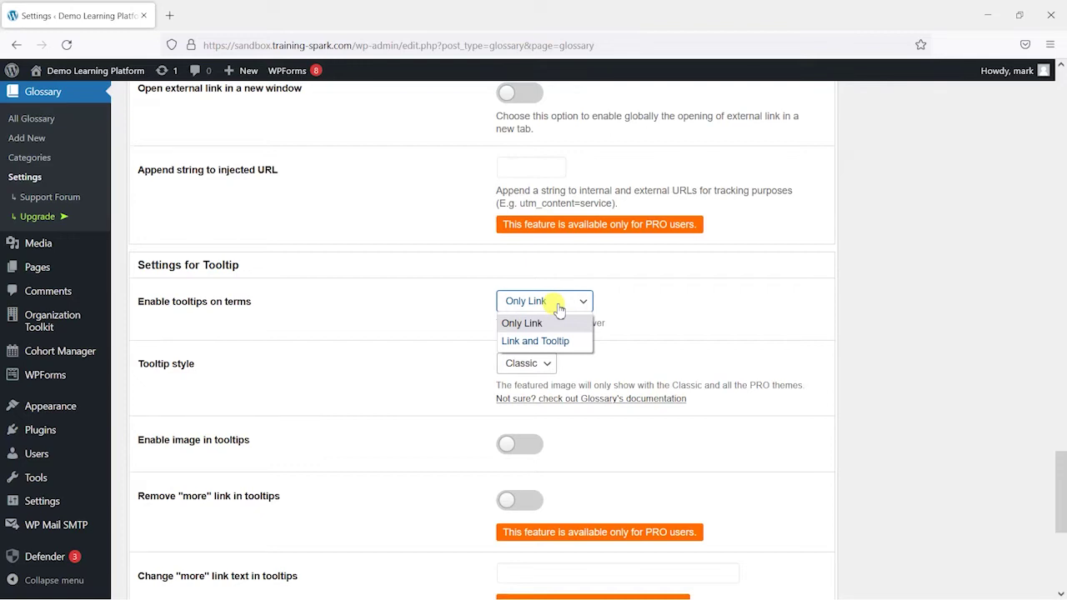
click(533, 341)
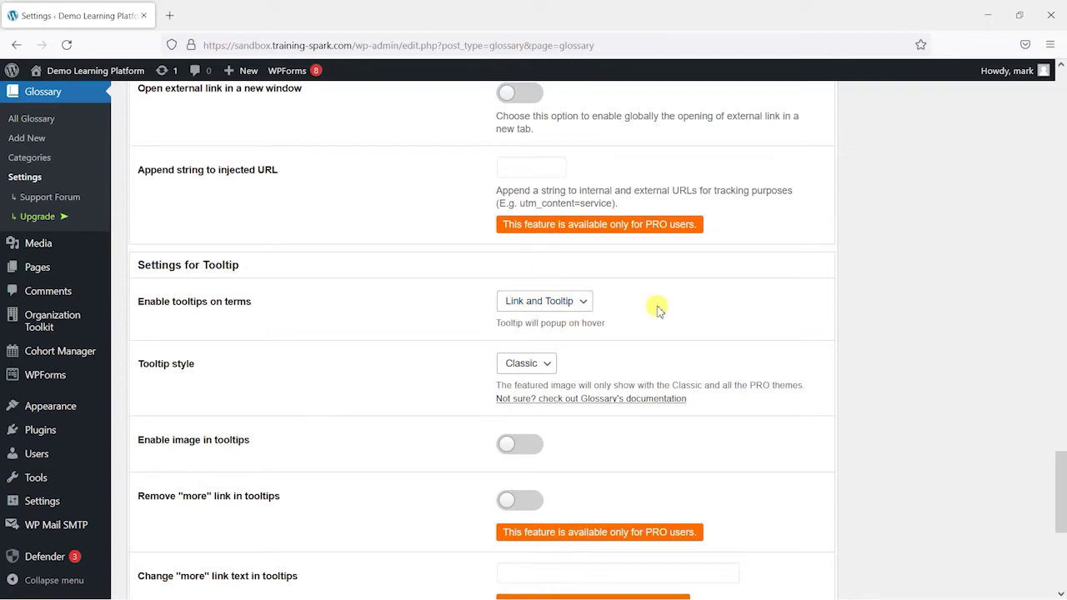
Step: Set the Tooltip style to Simple
scroll(658, 310, down, 3)
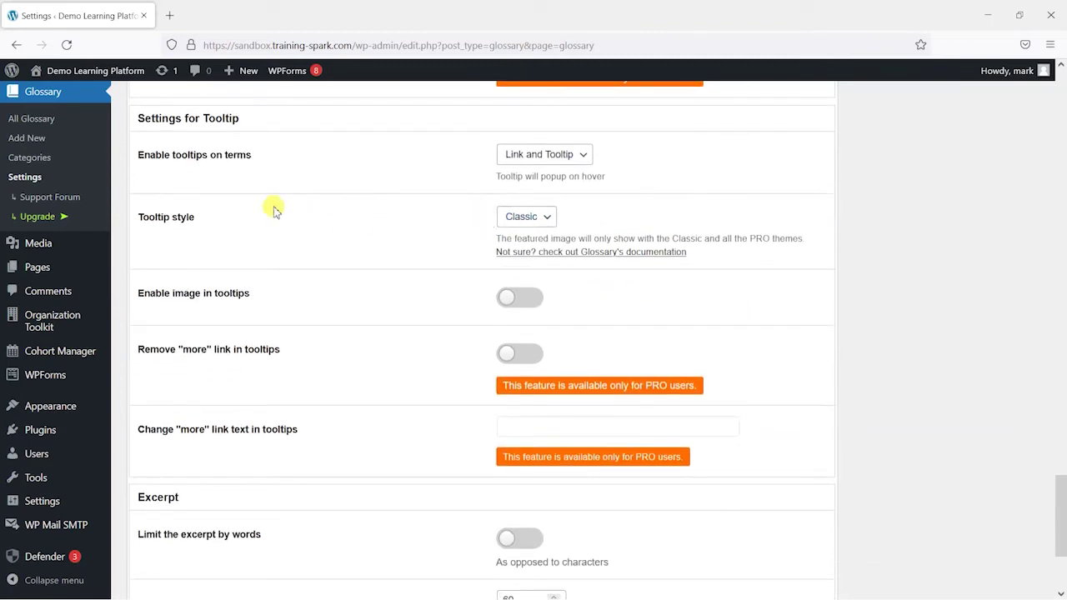
click(523, 218)
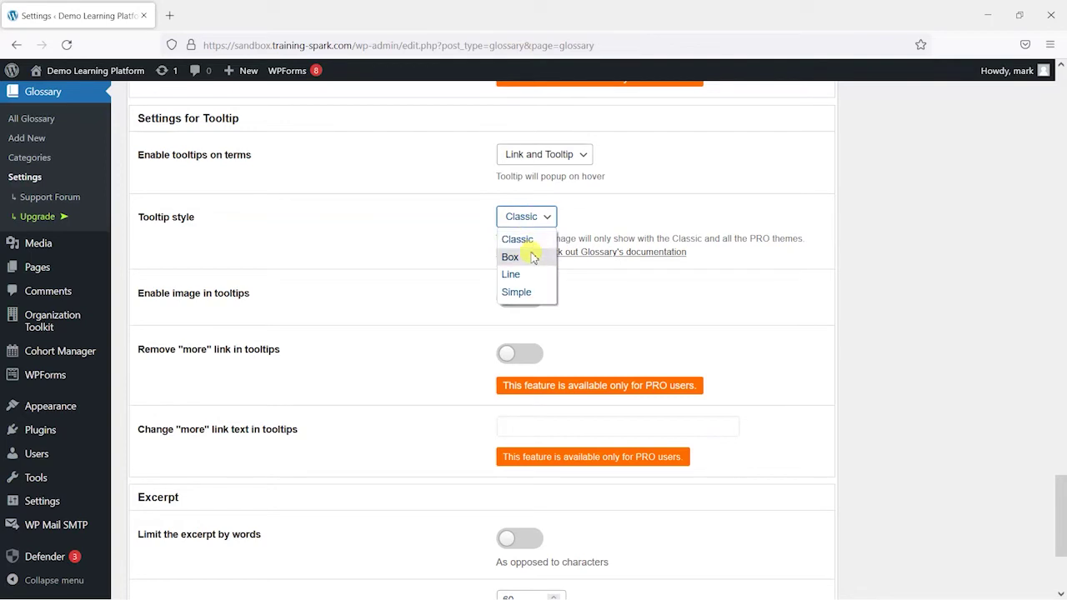
click(517, 293)
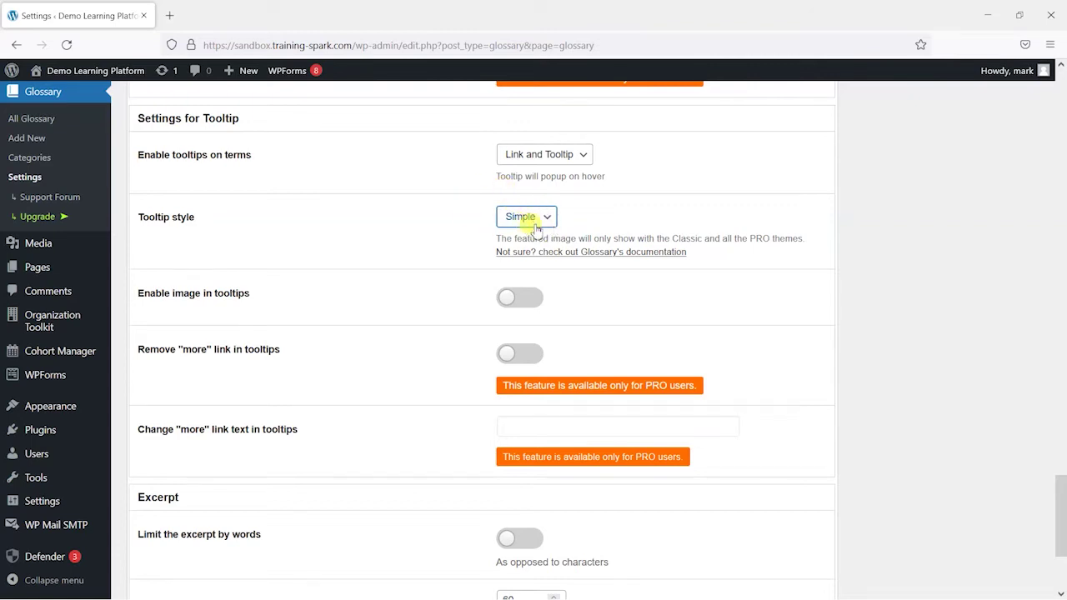
scroll(729, 275, down, 3)
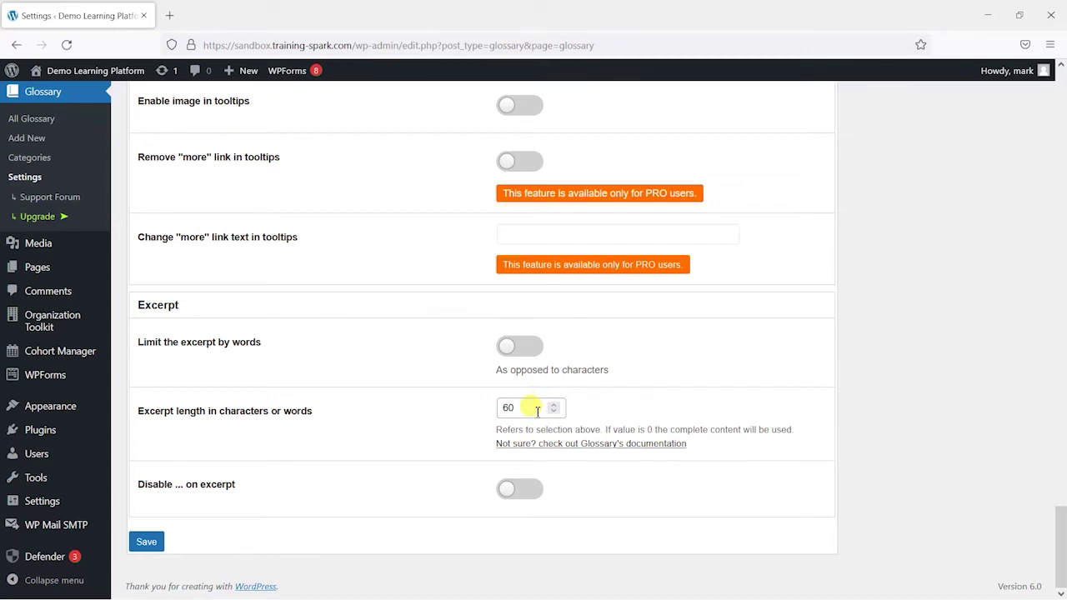
Step: Change the excerpt length from 60 to 0 so the full definition is shown
drag(537, 411, 486, 407)
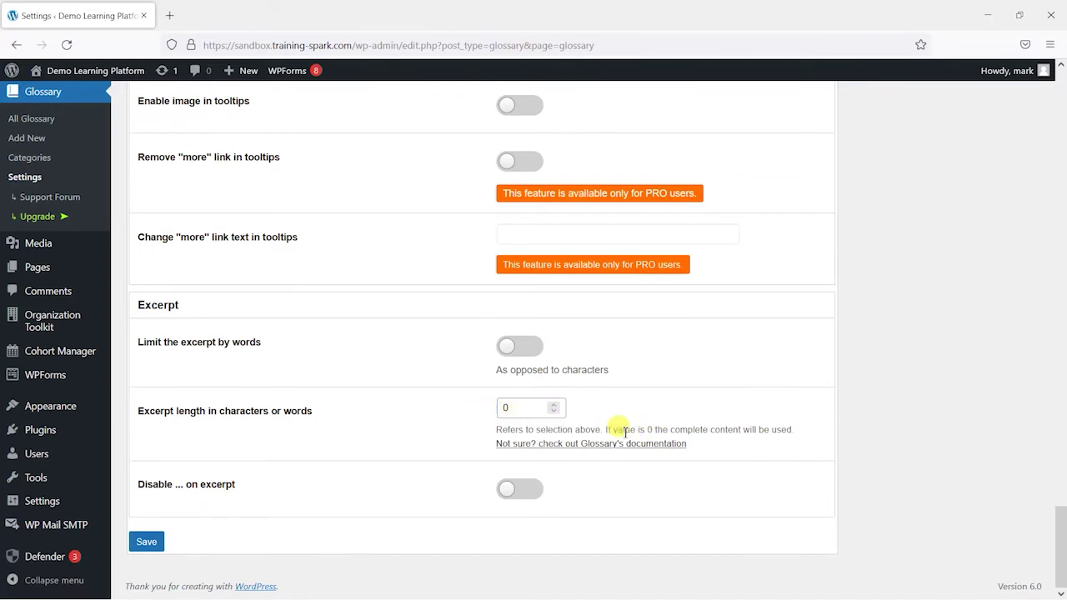
drag(603, 430, 794, 431)
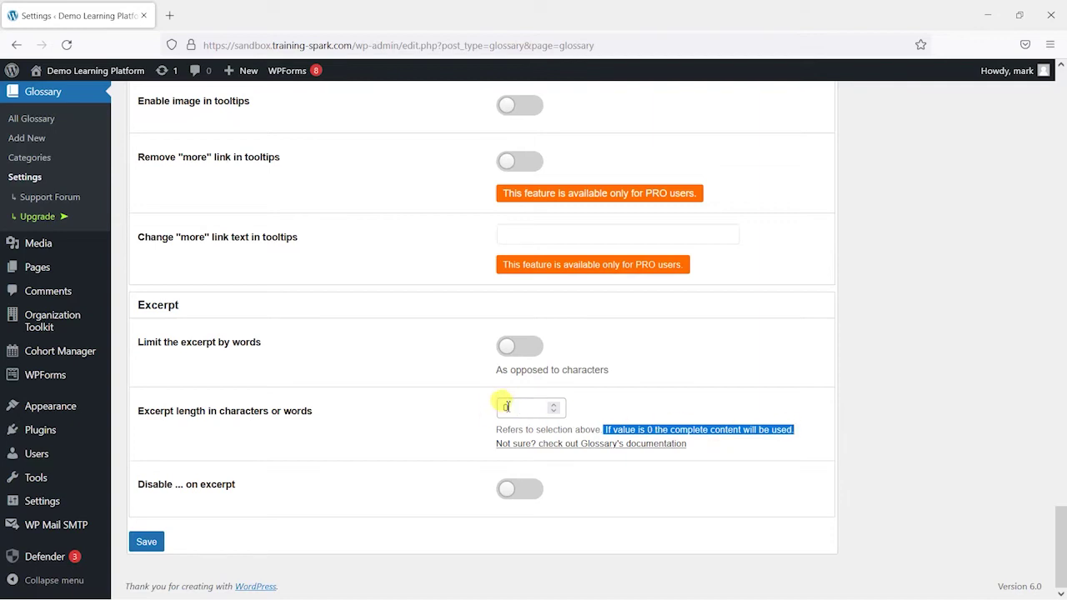
click(659, 415)
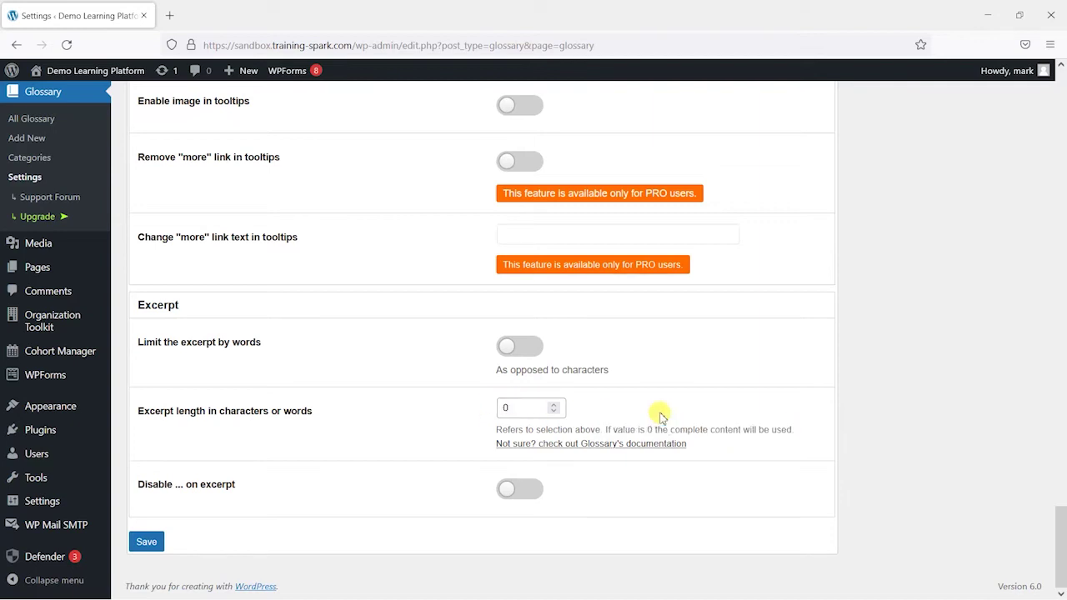
Step: Save the updated Glossary settings
click(152, 545)
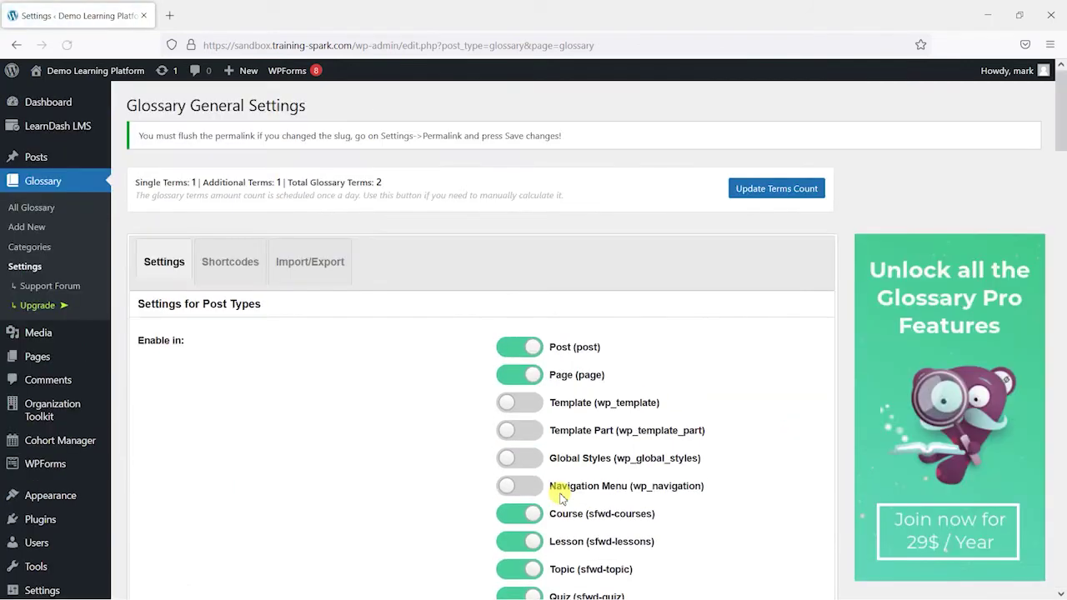
scroll(381, 345, down, 8)
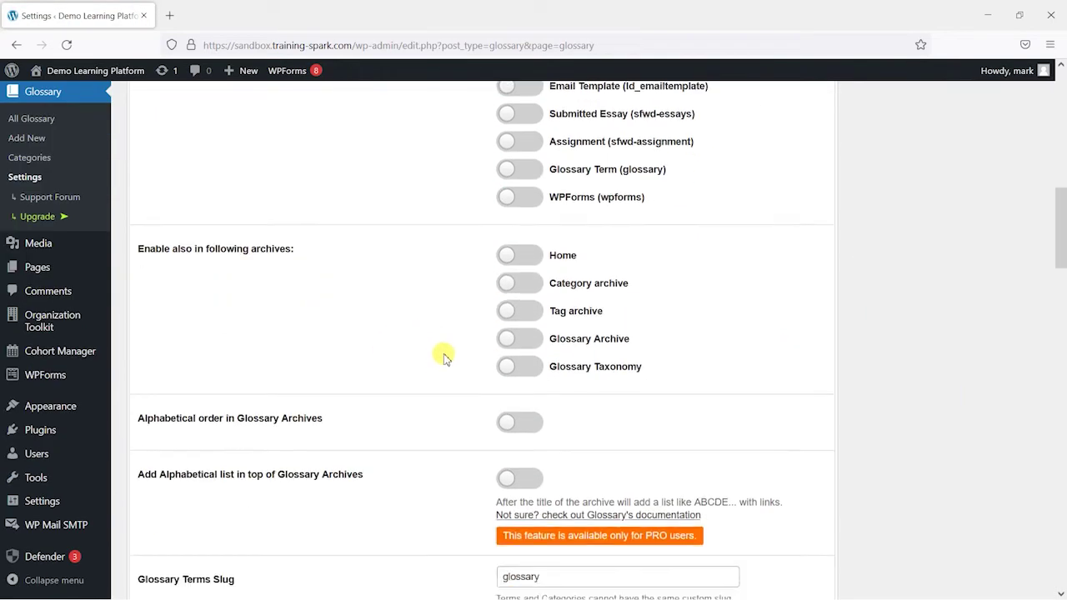
scroll(444, 358, down, 15)
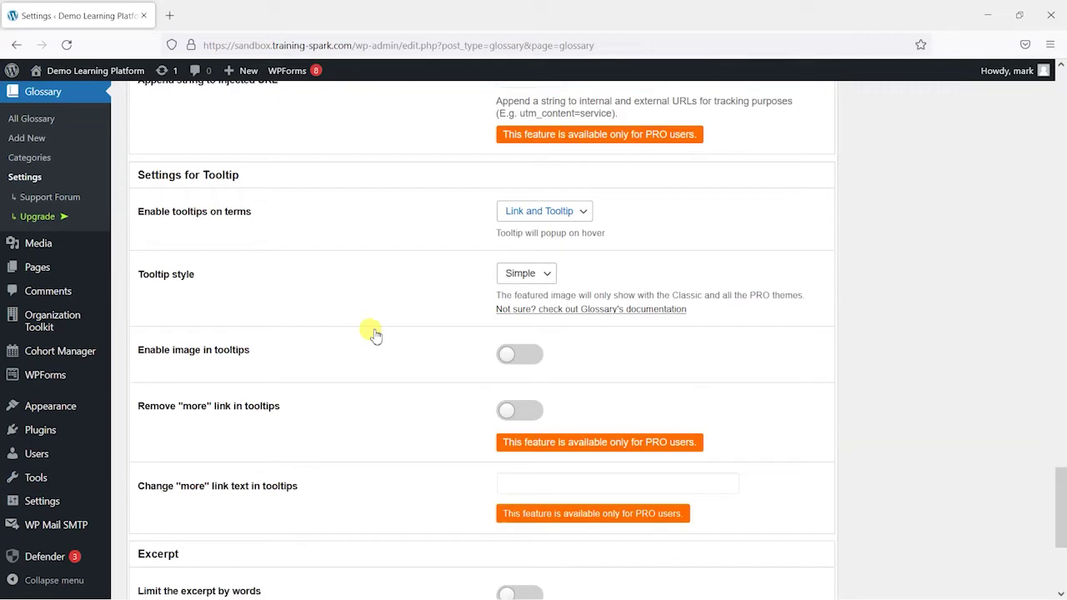
scroll(375, 334, down, 3)
scroll(400, 239, up, 4)
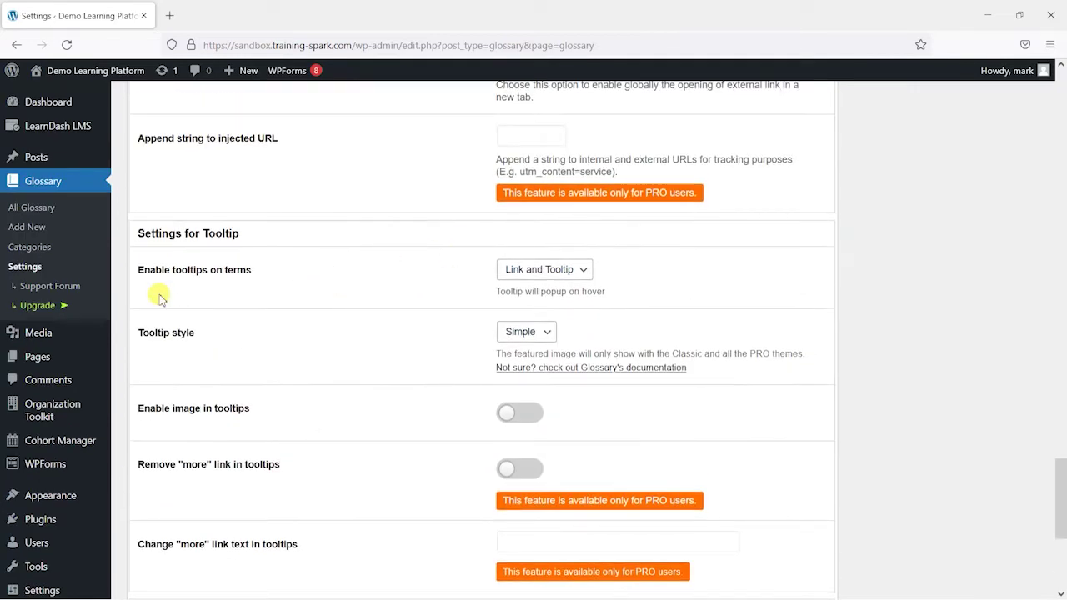
scroll(304, 325, down, 4)
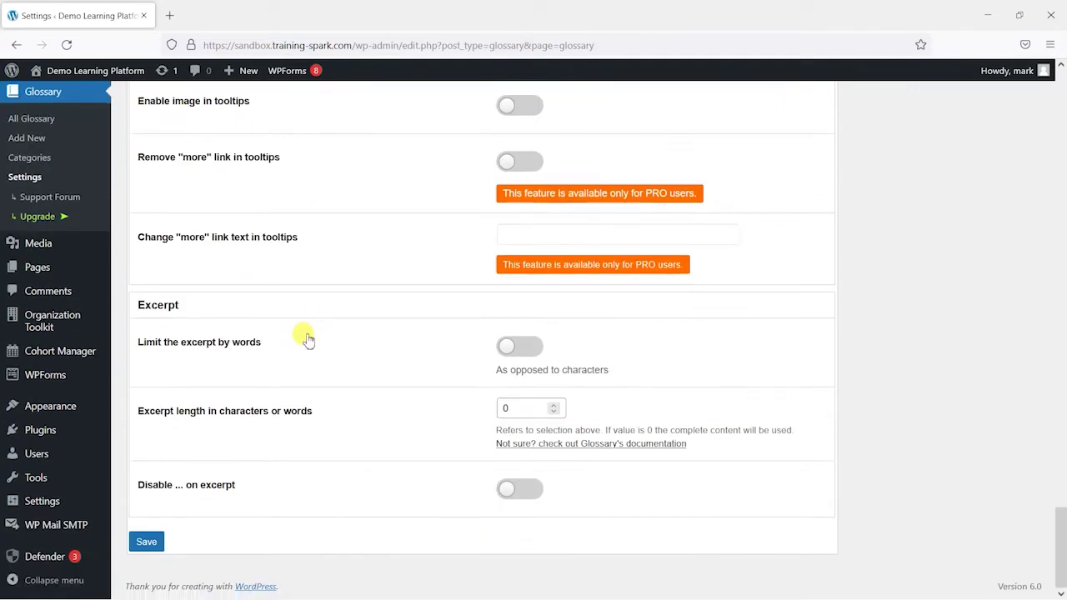
scroll(394, 467, up, 1)
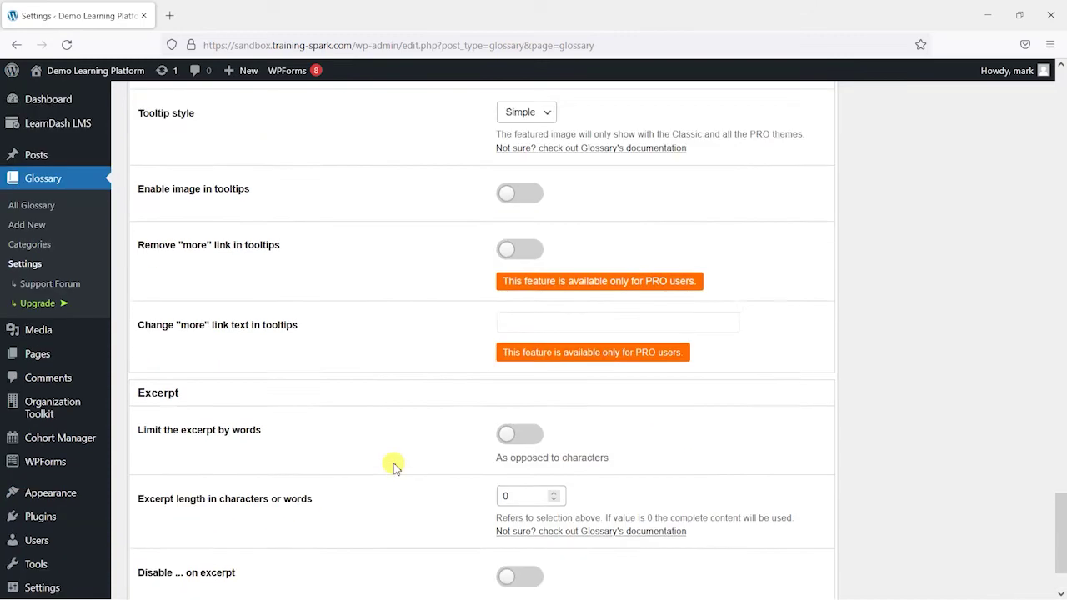
scroll(394, 467, up, 20)
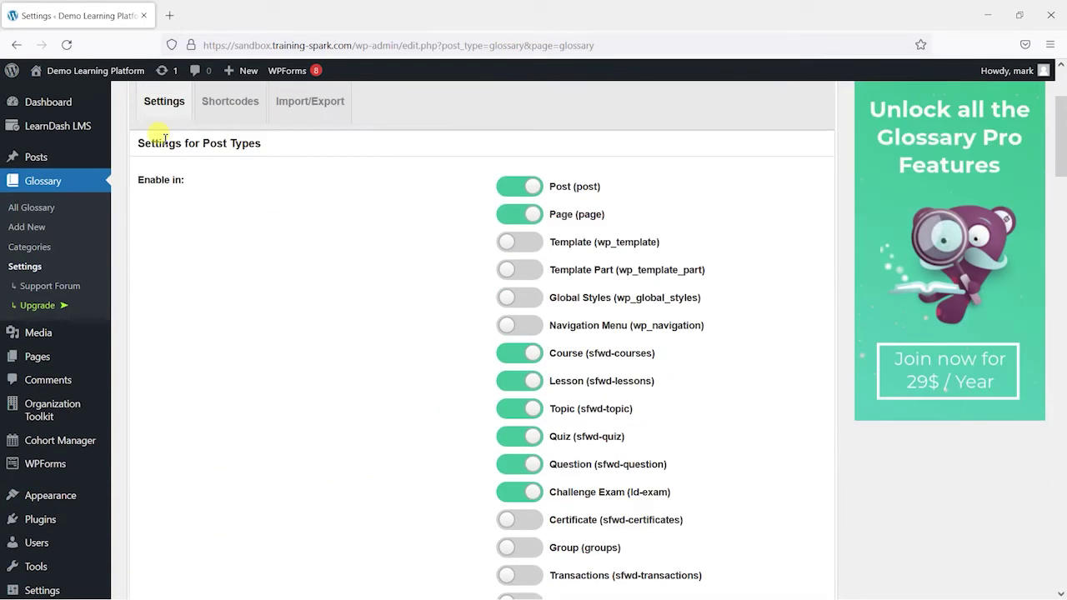
mouse_move(92, 71)
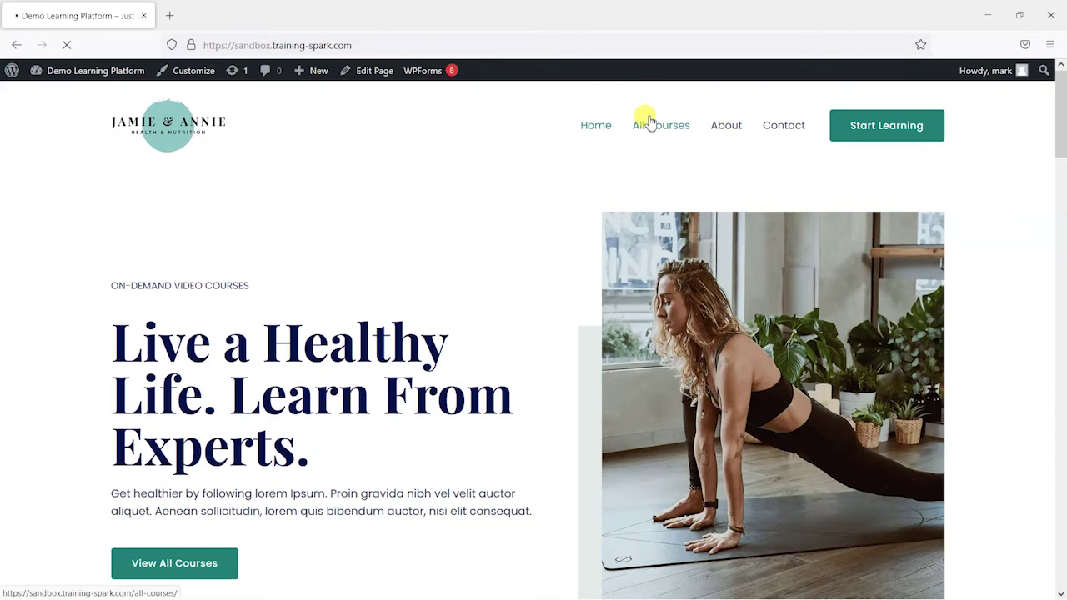
Step: Open the 'Control Your Brain with Pranayama' course page and select the word Pranayama in its text
scroll(214, 341, down, 3)
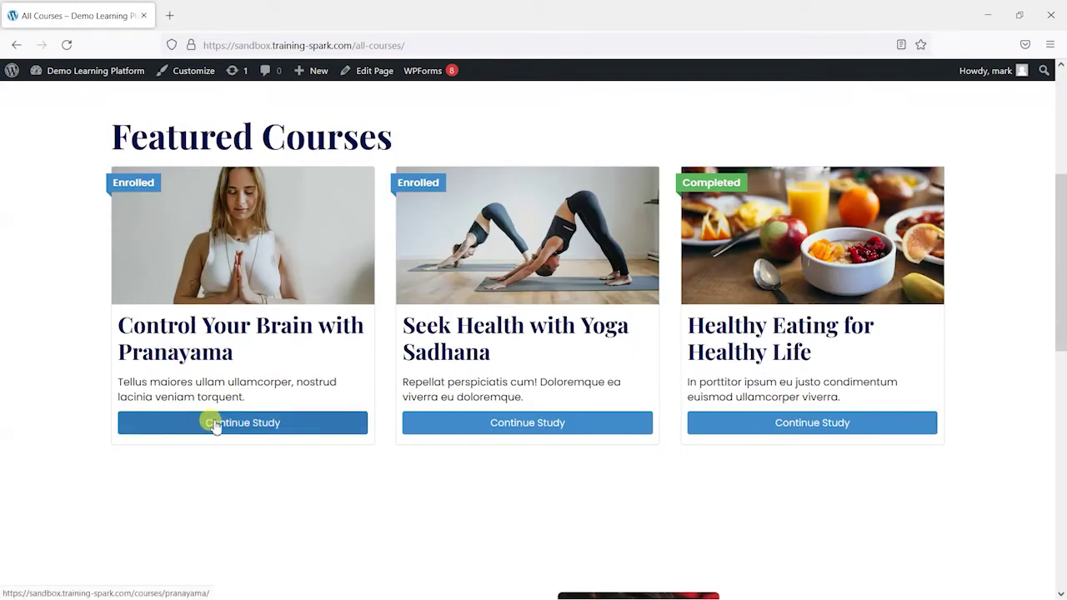
scroll(173, 319, down, 5)
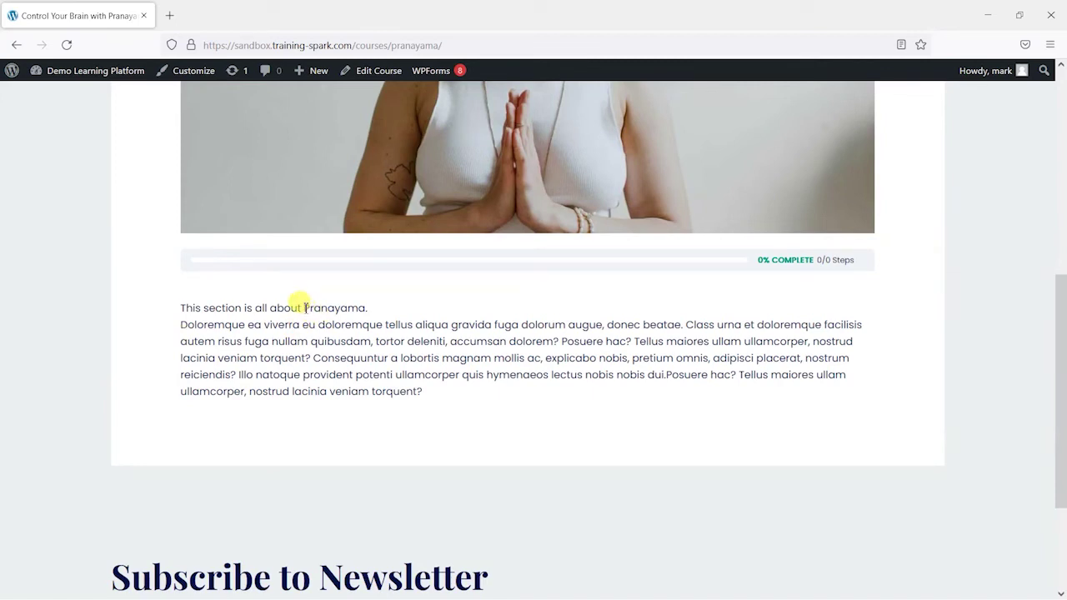
drag(331, 307, 367, 307)
key(ctrl+c)
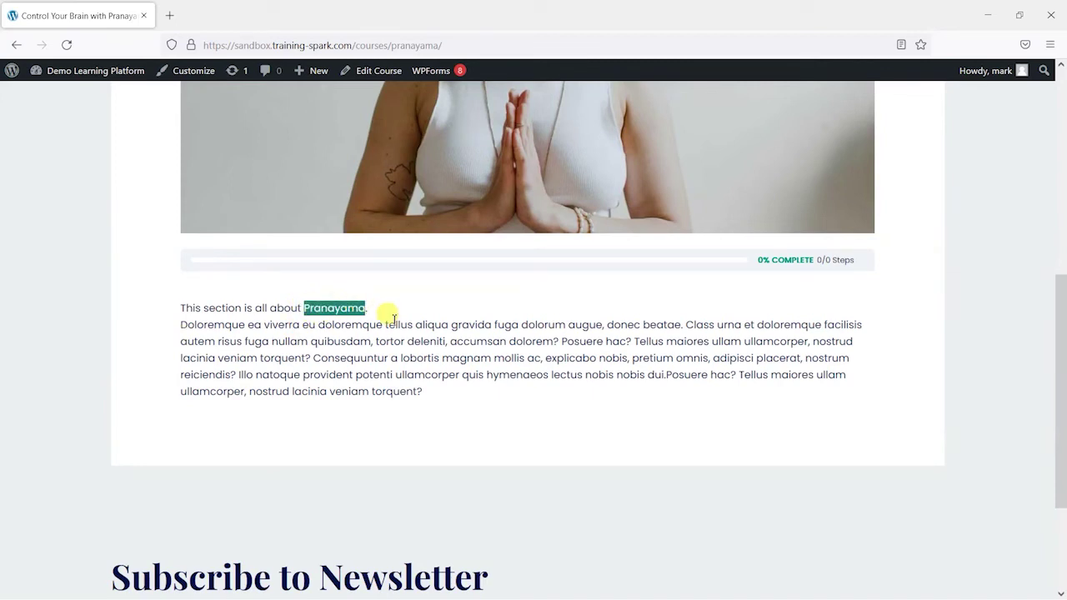
click(439, 313)
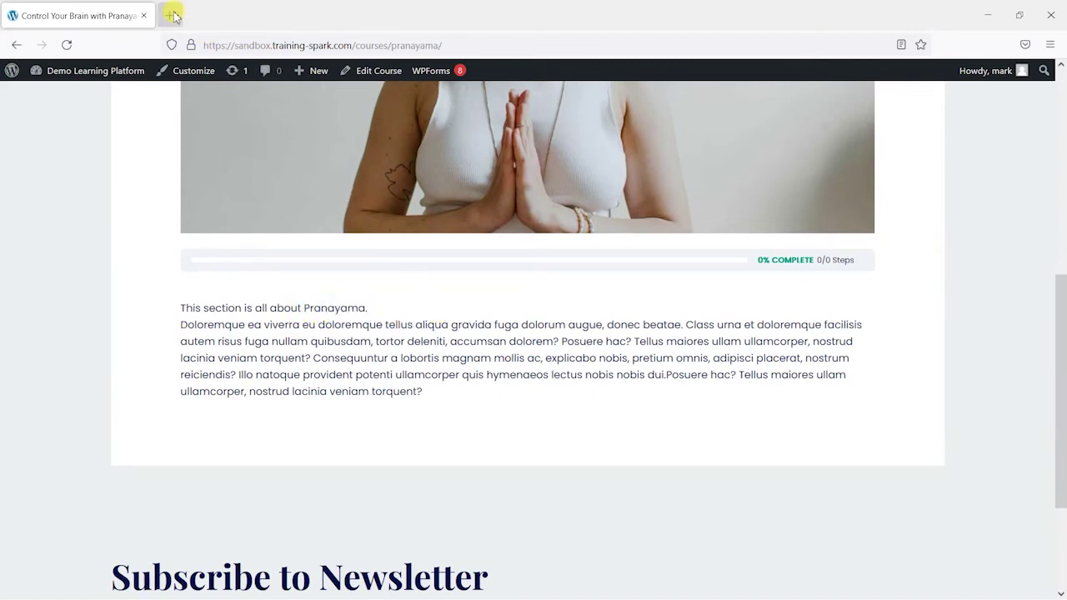
Step: Search Google for 'Pranayama' in a new tab, select its featured definition, and return to the course tab
click(171, 15)
key(ctrl+v)
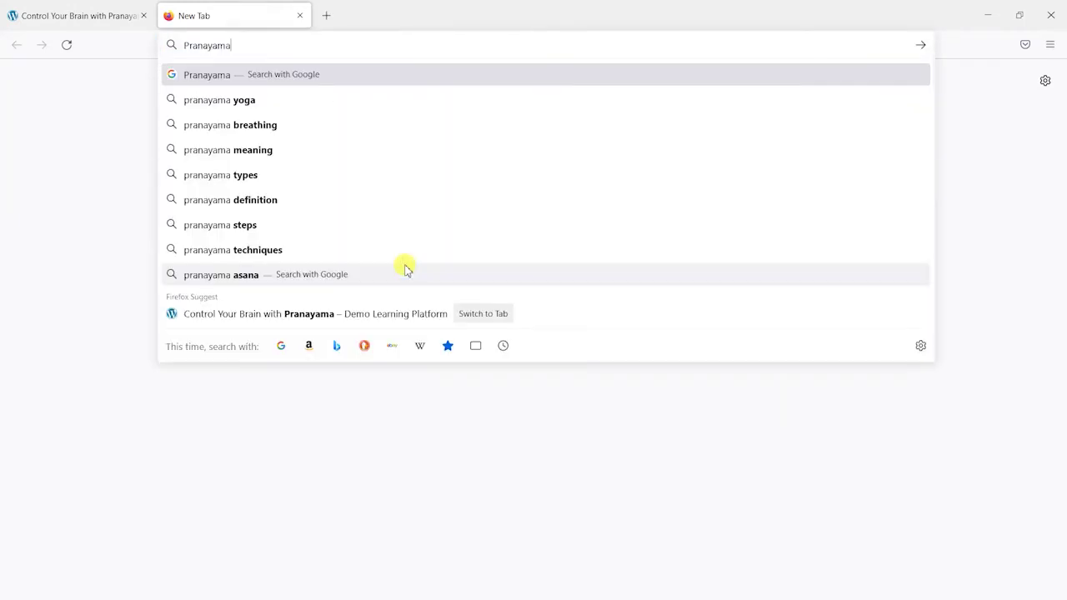
key(Return)
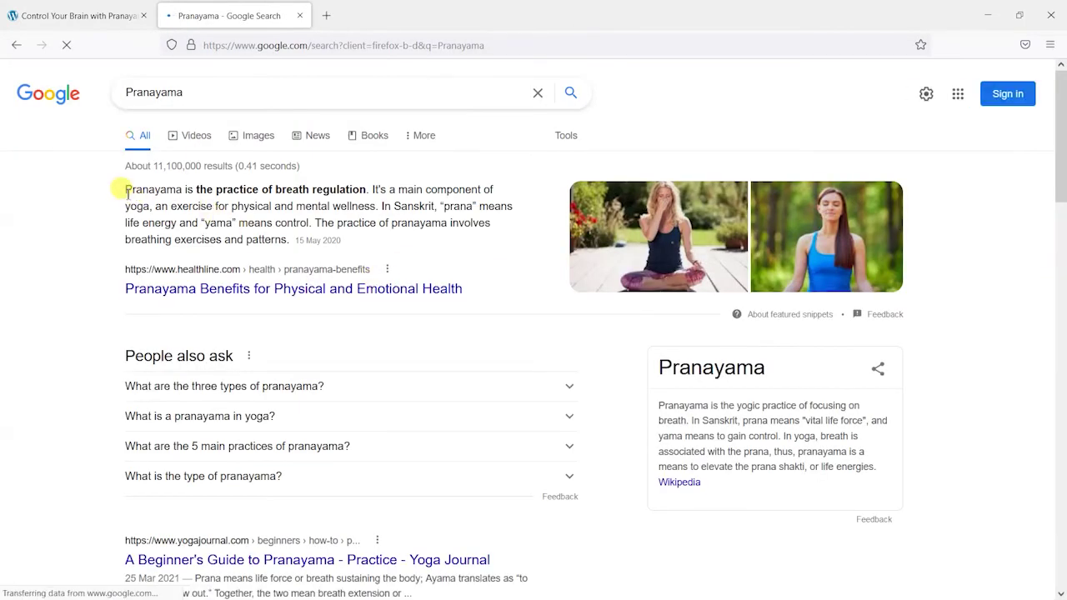
drag(125, 189, 288, 243)
click(238, 222)
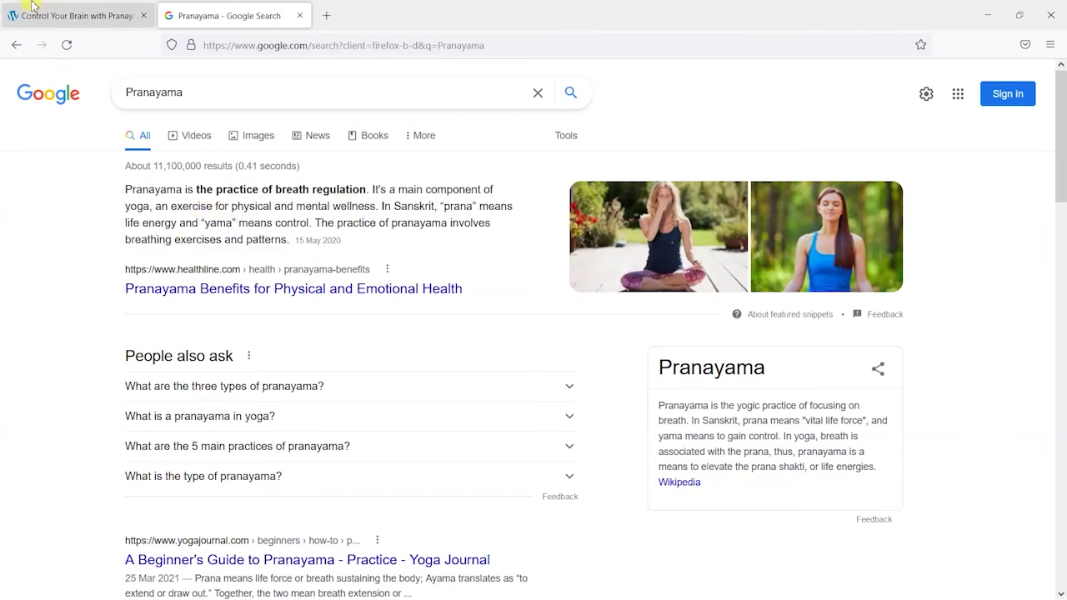
click(56, 15)
scroll(333, 375, up, 4)
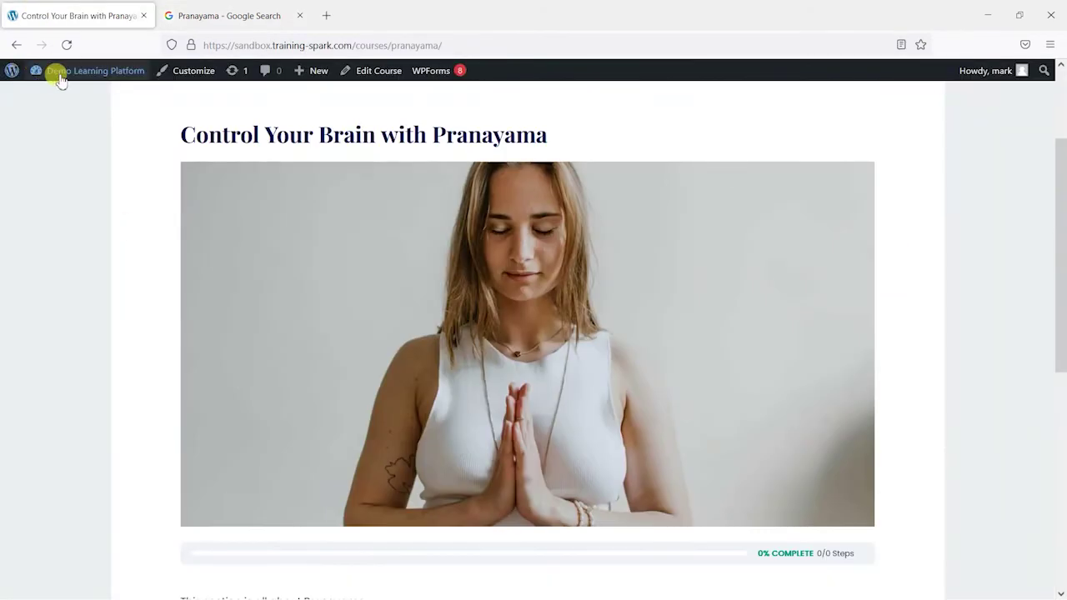
Step: Create a new glossary term titled 'Pranayama' and start its definition paragraph
mouse_move(58, 73)
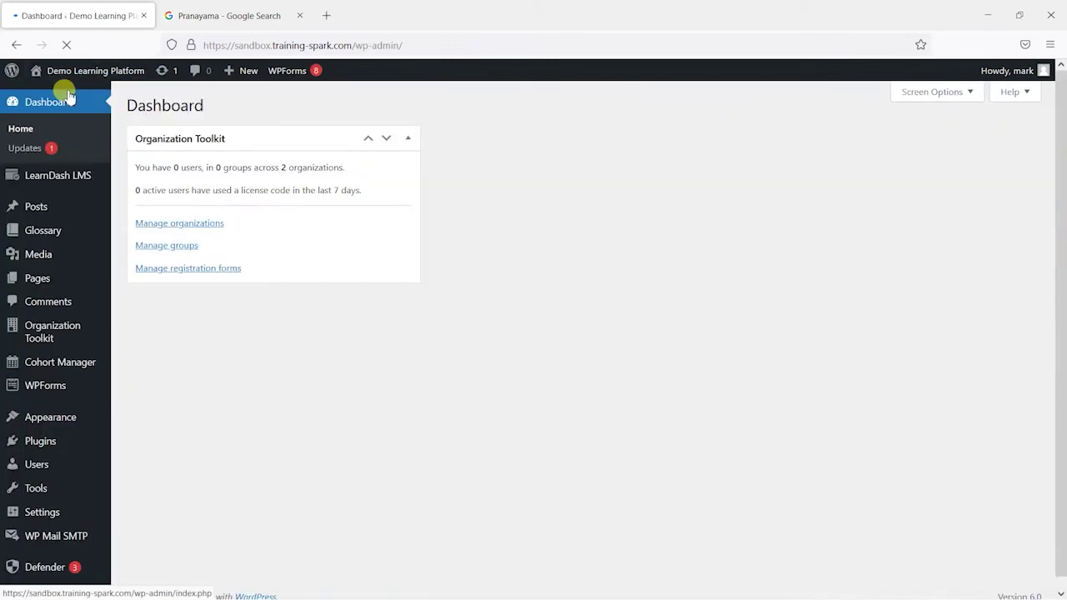
mouse_move(45, 242)
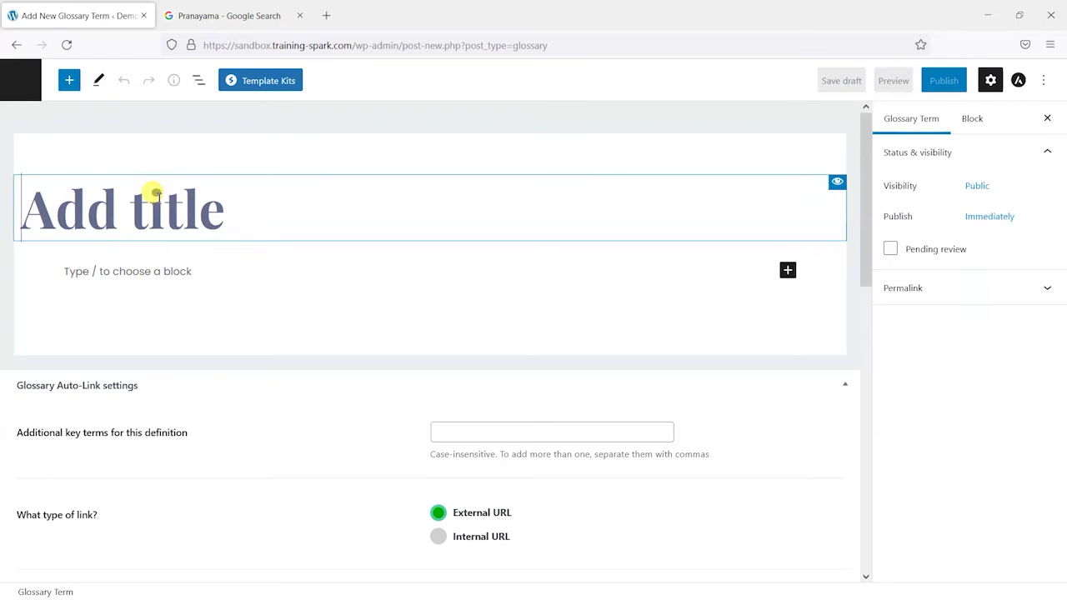
key(ctrl+v)
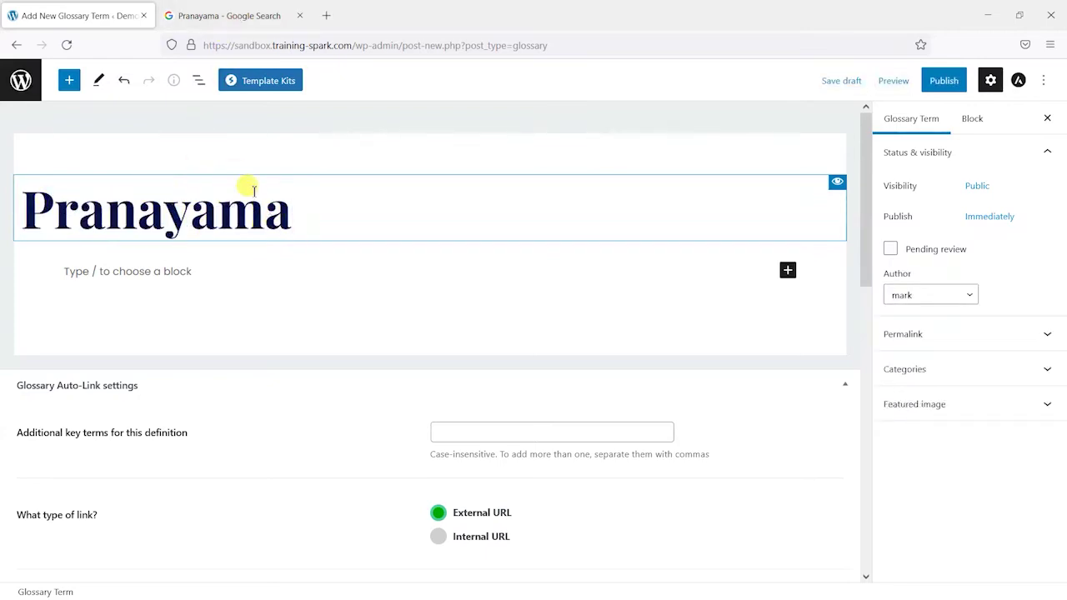
click(164, 270)
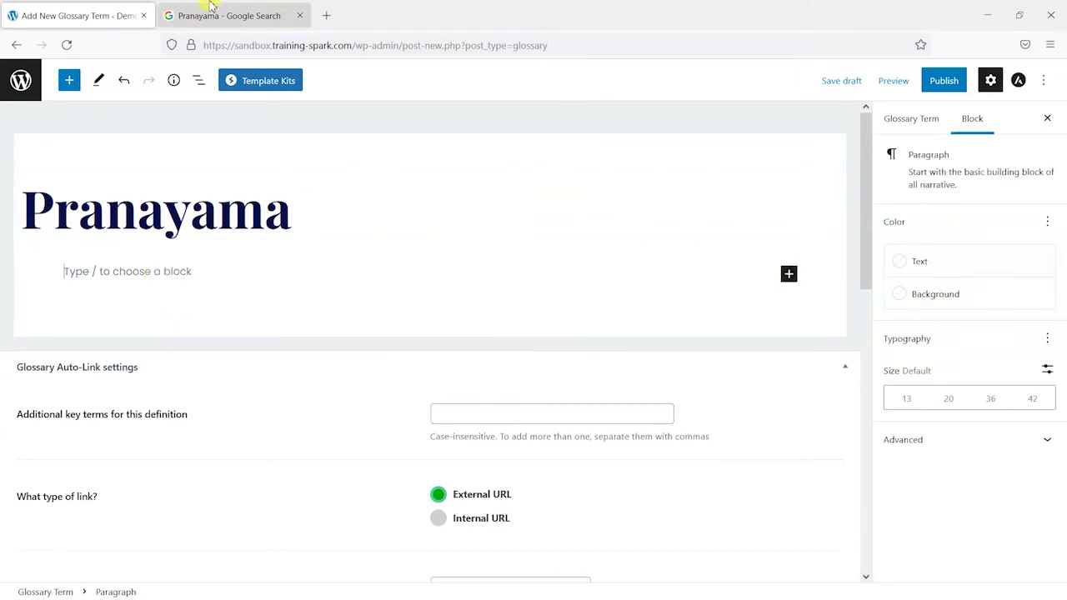
Step: Paste the Google breath-regulation definition into the paragraph and publish the term
click(231, 15)
drag(123, 187, 292, 249)
key(ctrl+c)
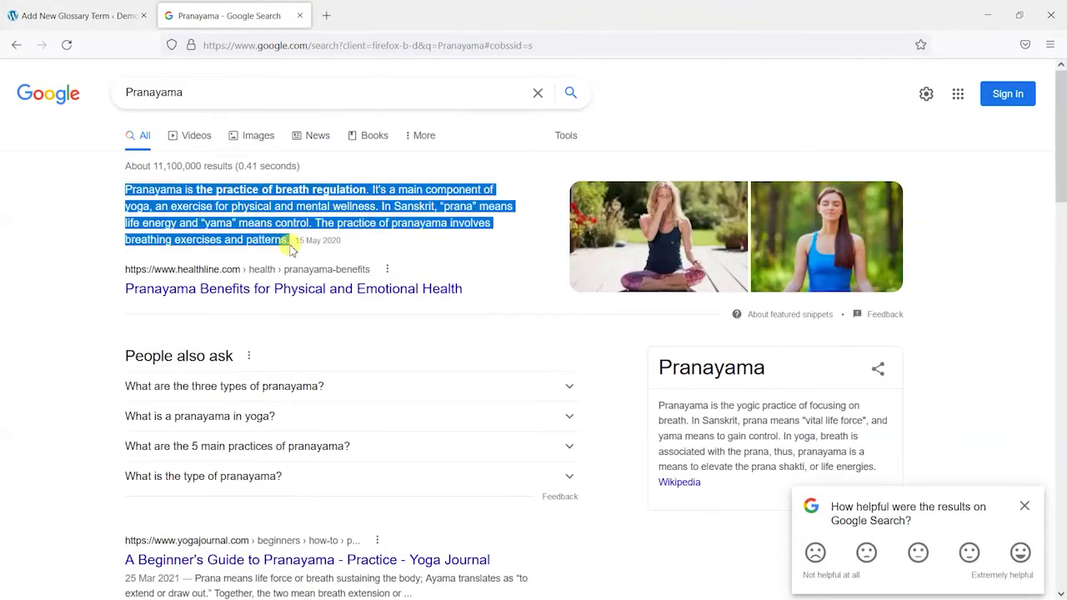
click(84, 15)
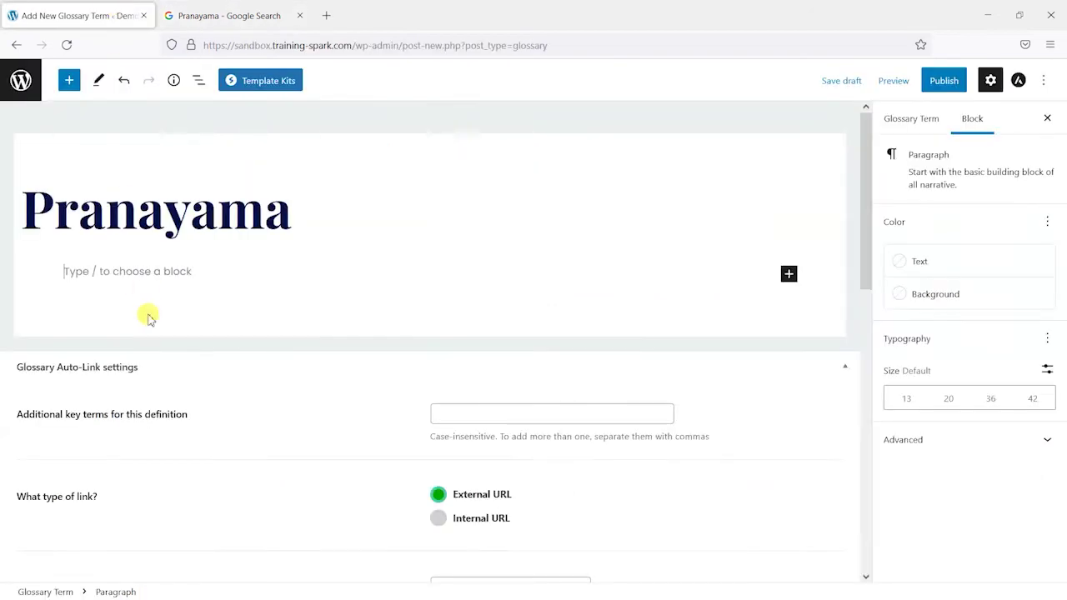
key(ctrl+v)
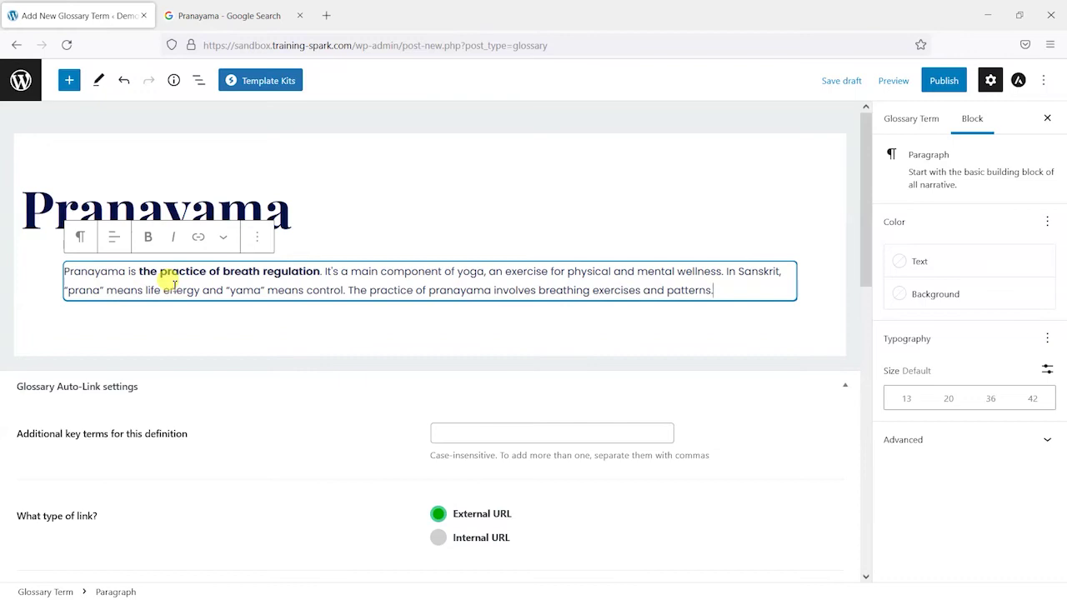
click(941, 81)
click(911, 87)
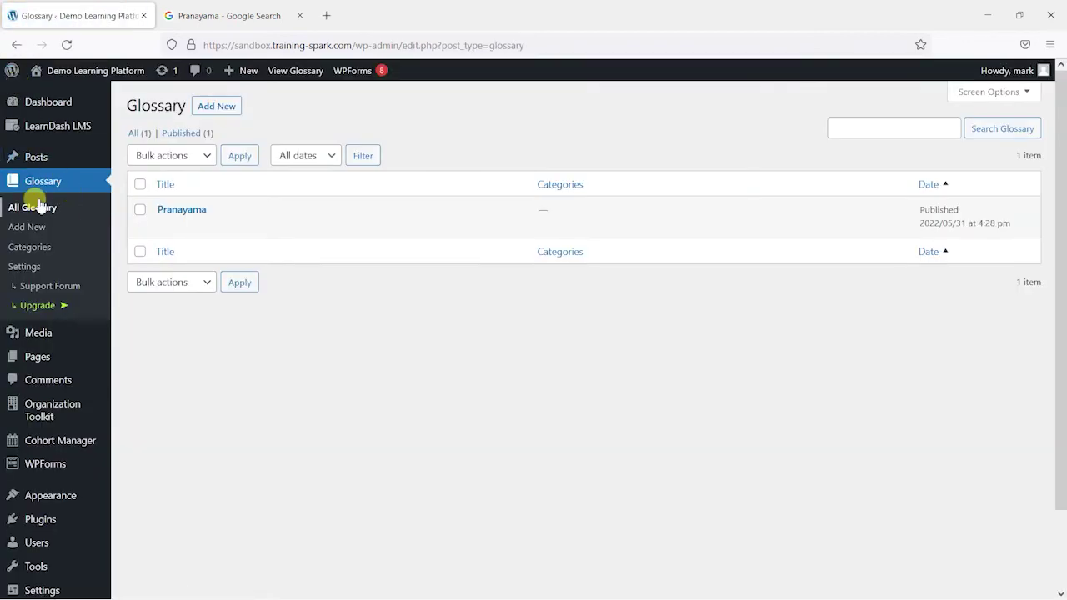
Step: Confirm Pranayama is published in All Glossary, then visit the site's front page
mouse_move(191, 209)
mouse_move(87, 75)
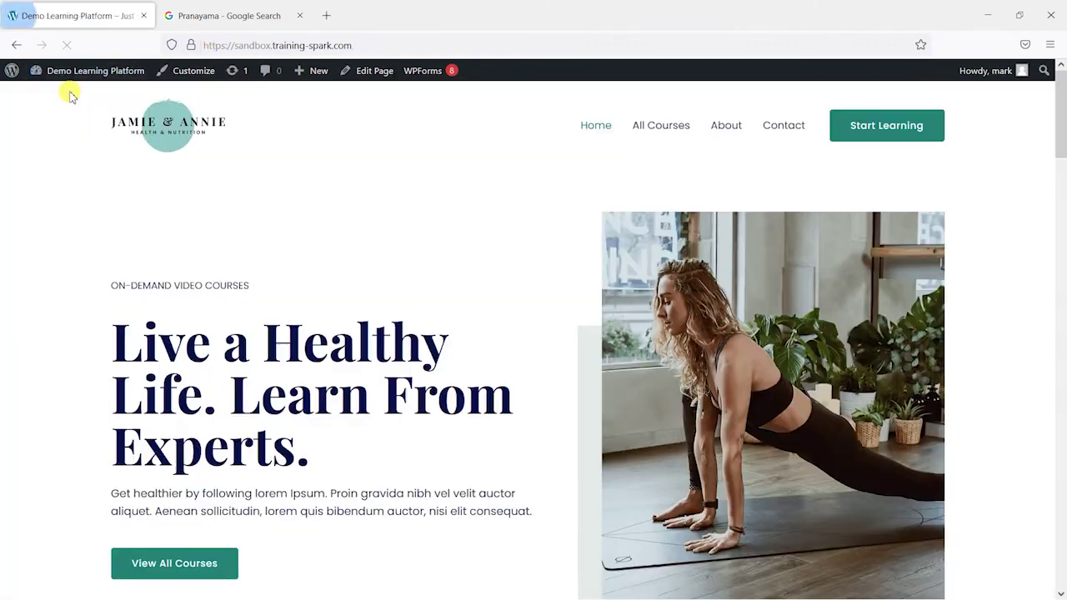
Step: Go from All Courses to the Control Your Brain with Pranayama course page
click(661, 126)
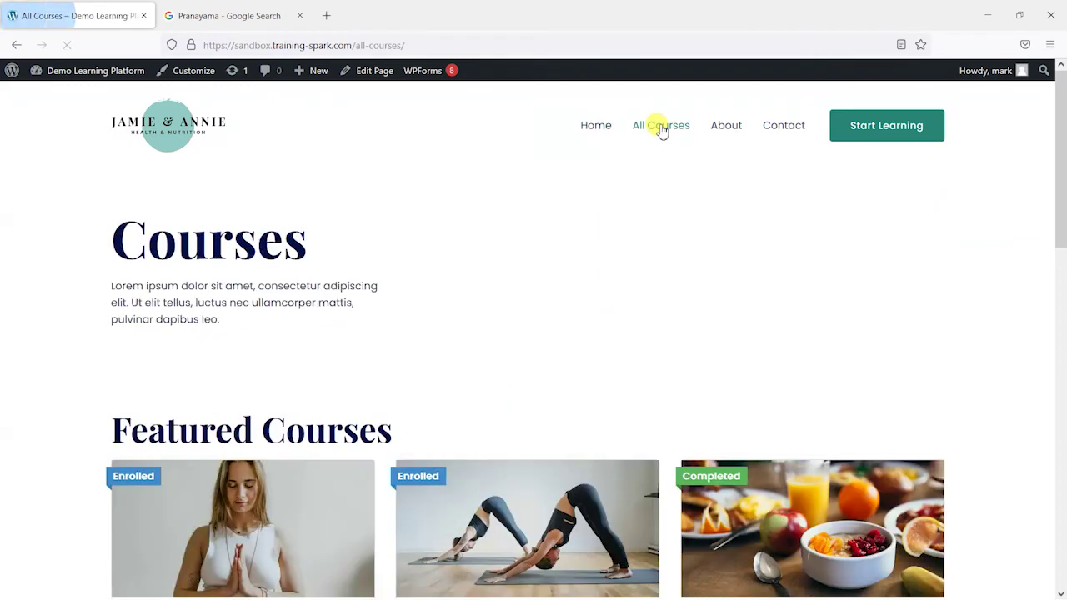
scroll(495, 219, down, 3)
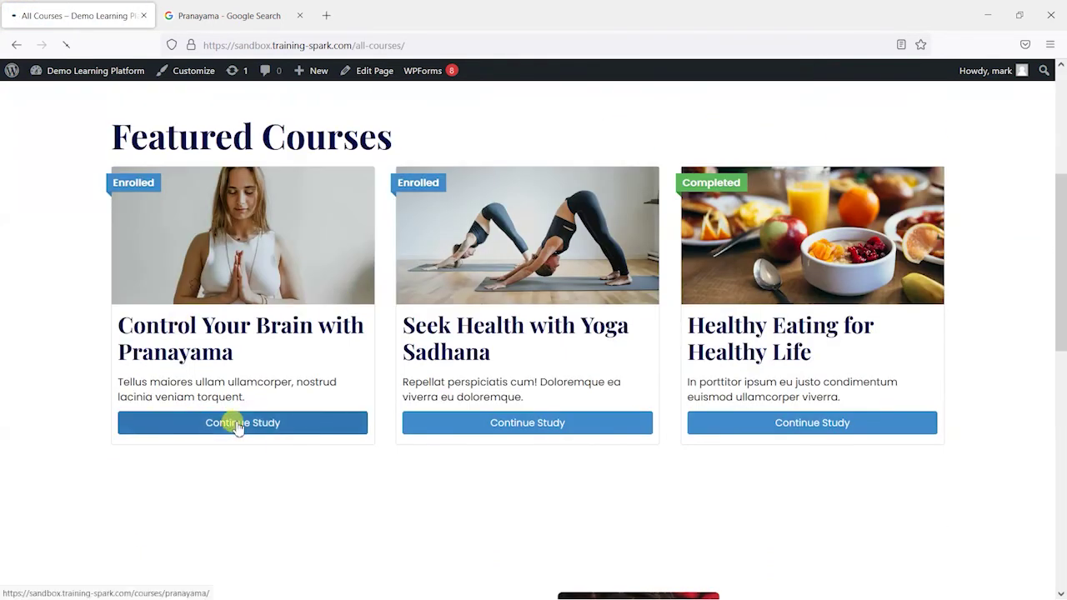
click(231, 423)
scroll(58, 350, down, 3)
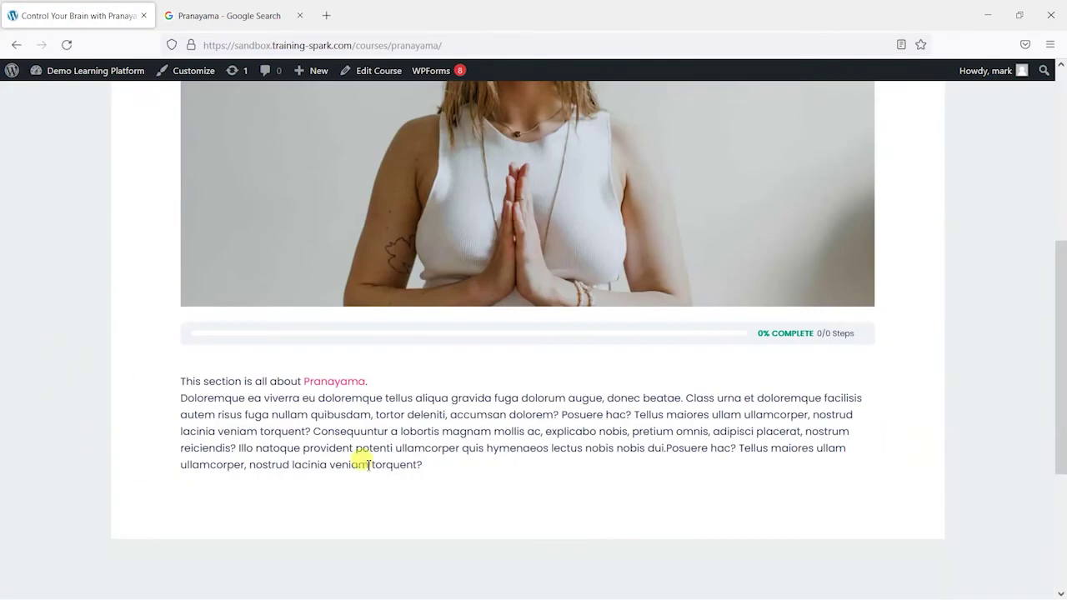
Step: Check the Pranayama tooltip and its link to the glossary entry, then return to the course
mouse_move(344, 387)
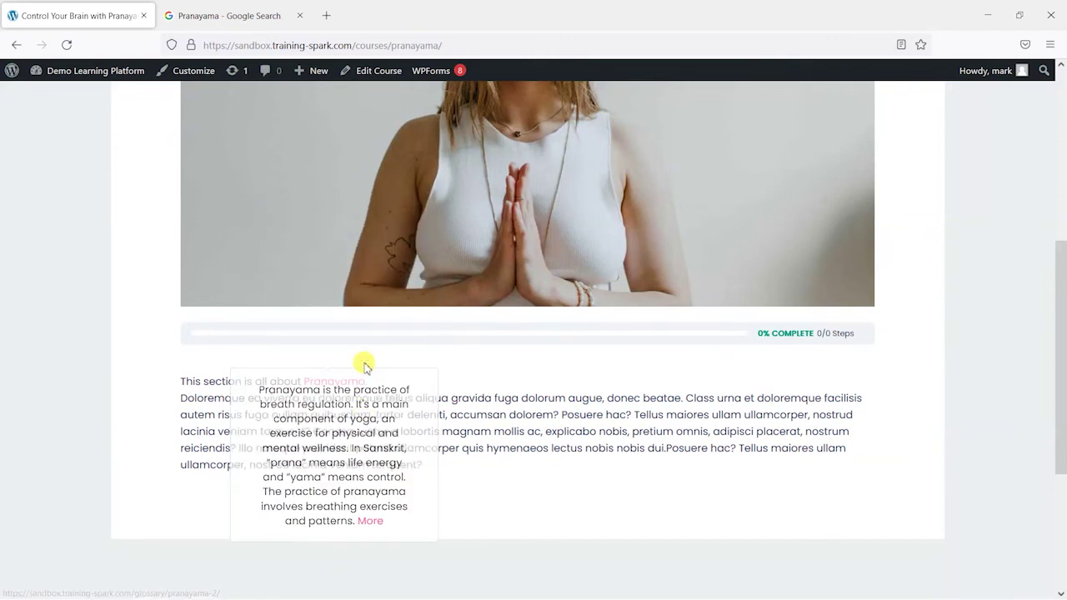
click(346, 386)
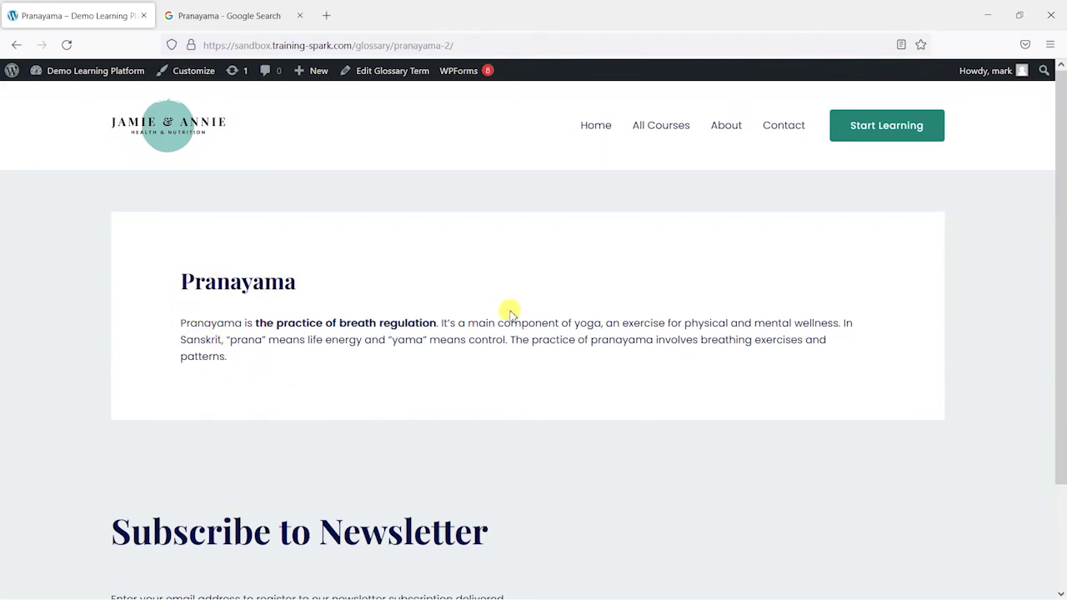
click(17, 44)
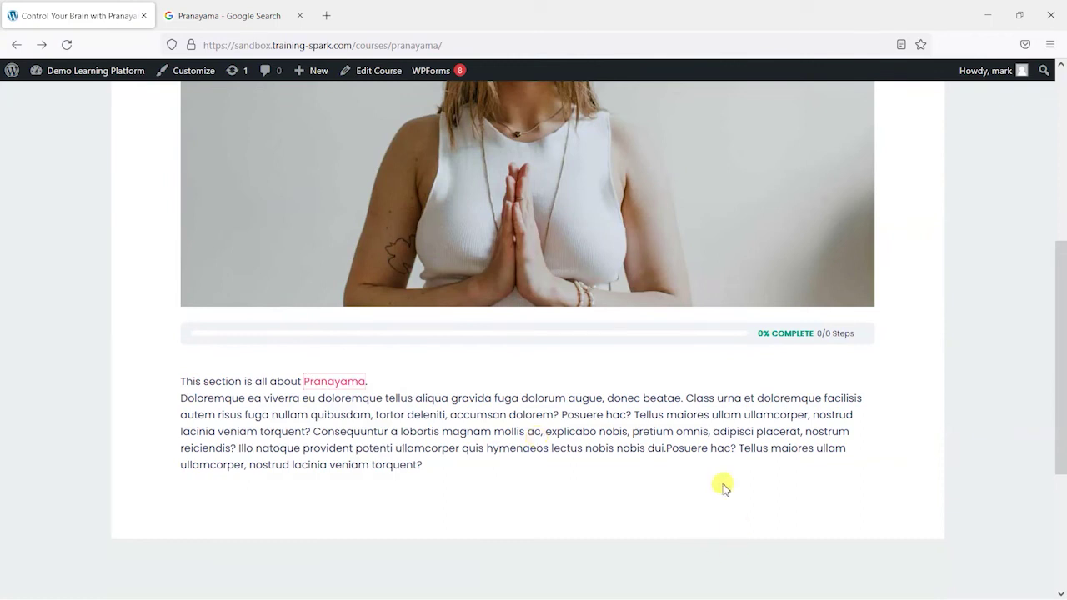
scroll(493, 409, up, 5)
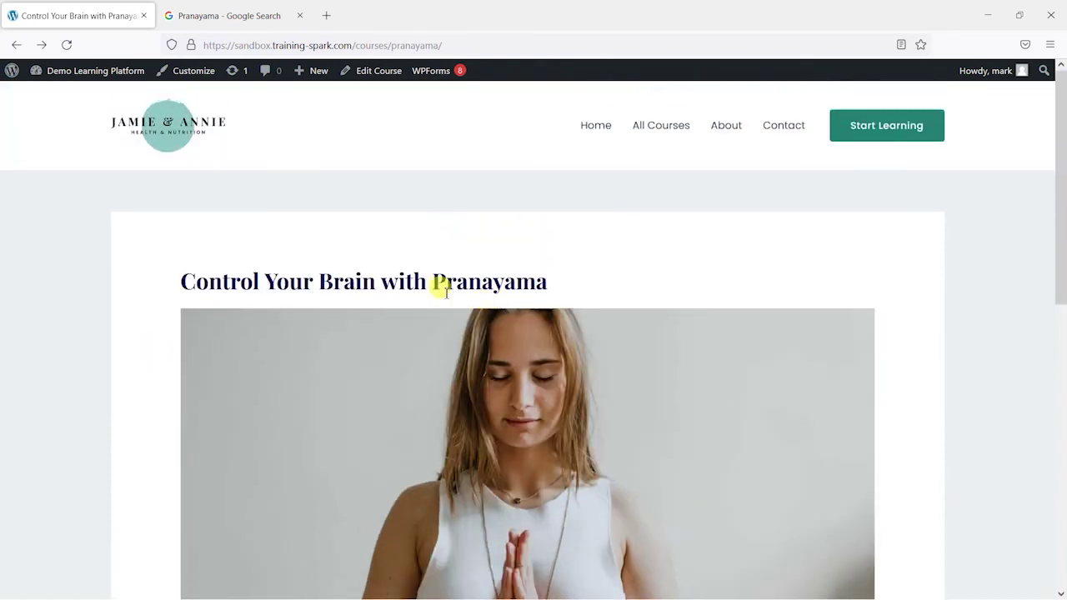
scroll(153, 261, down, 6)
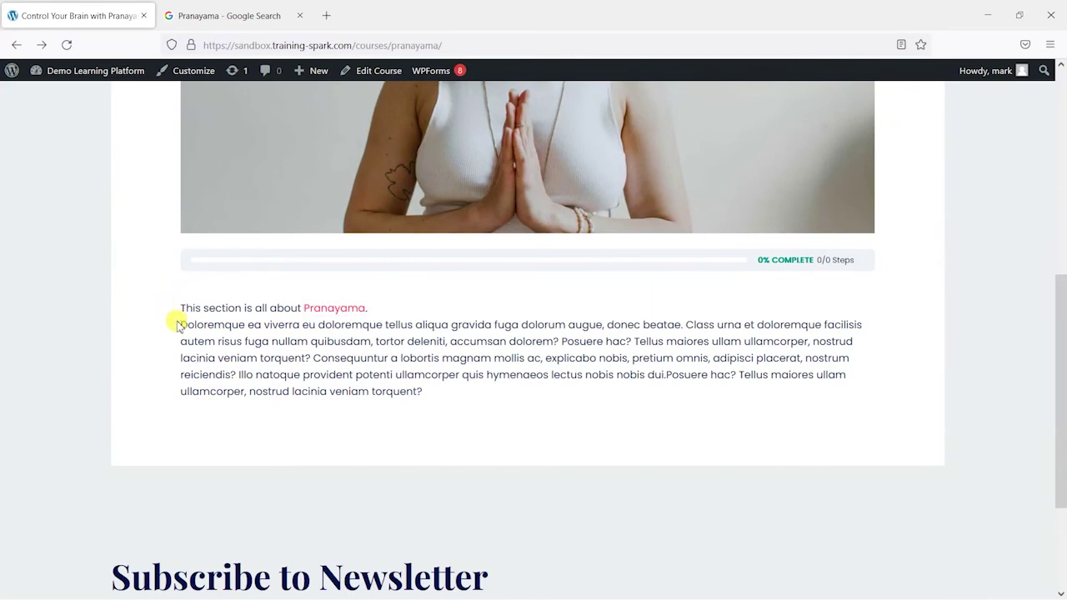
scroll(518, 406, down, 1)
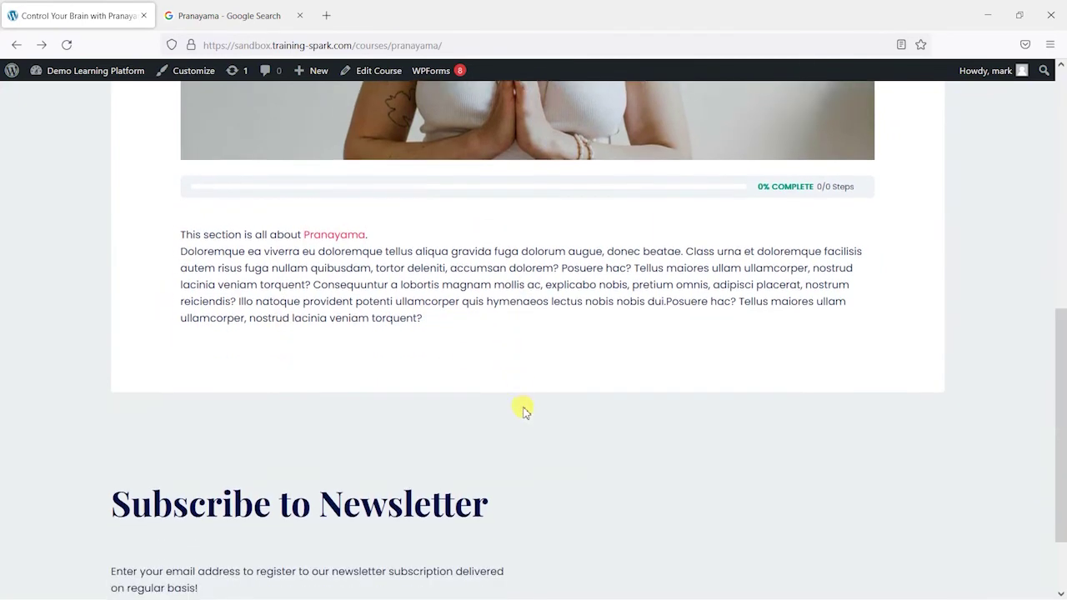
scroll(521, 408, up, 2)
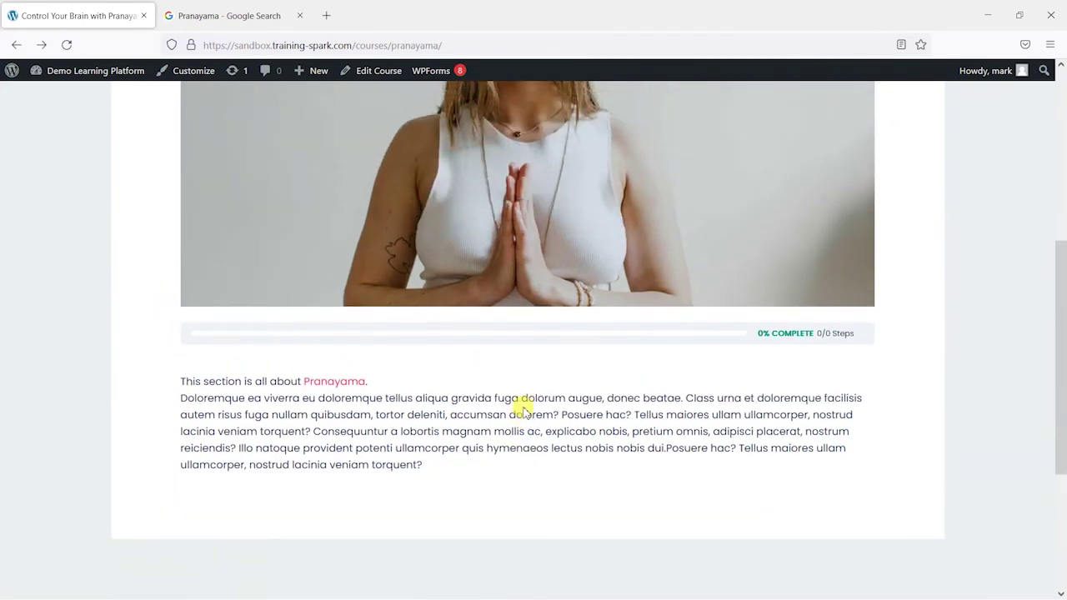
scroll(523, 406, up, 5)
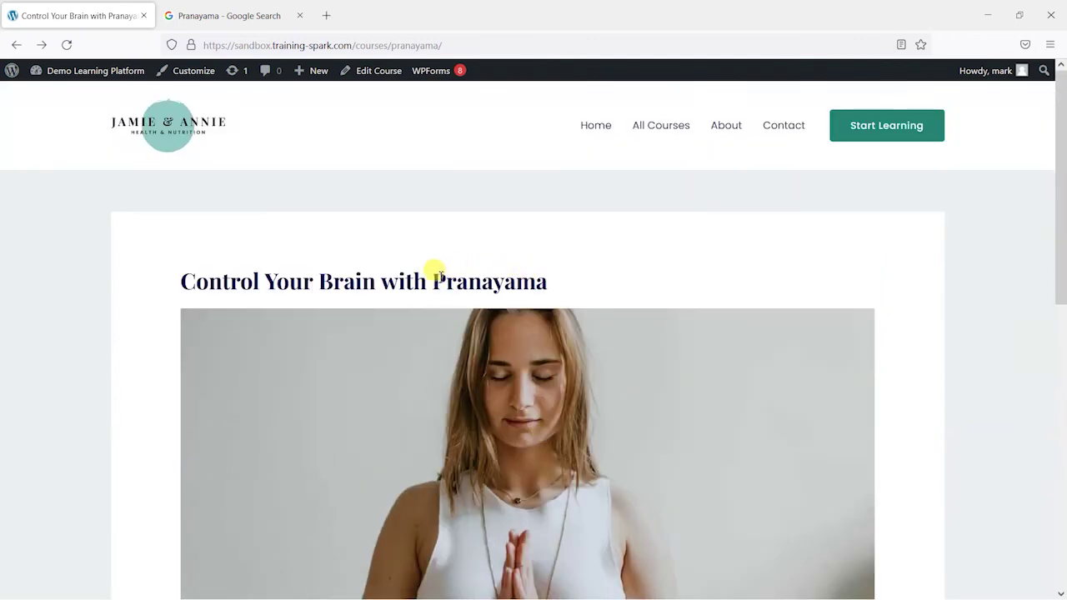
scroll(185, 359, down, 6)
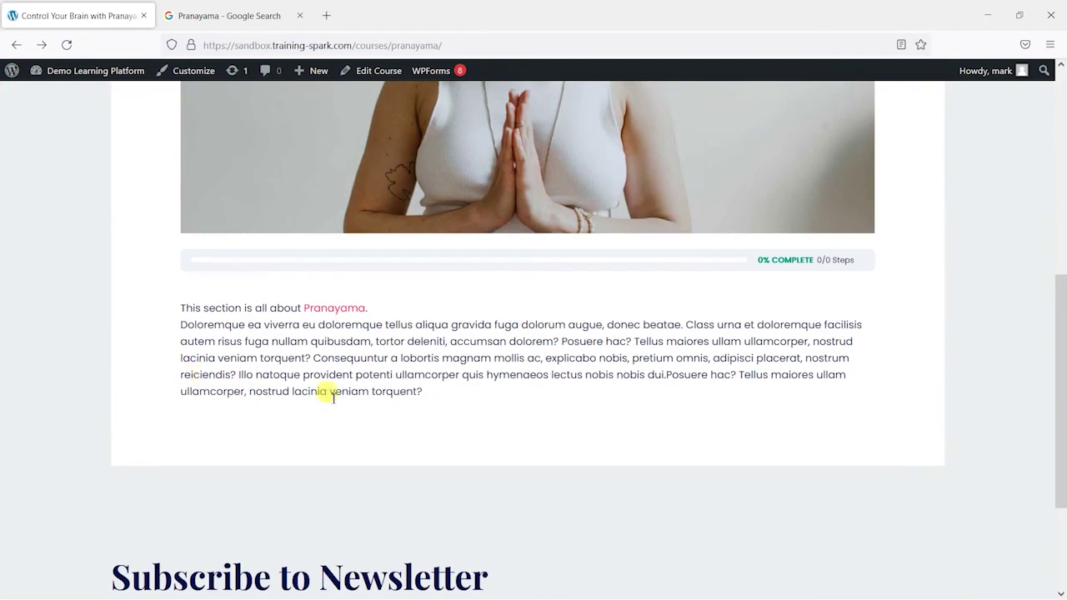
mouse_move(334, 317)
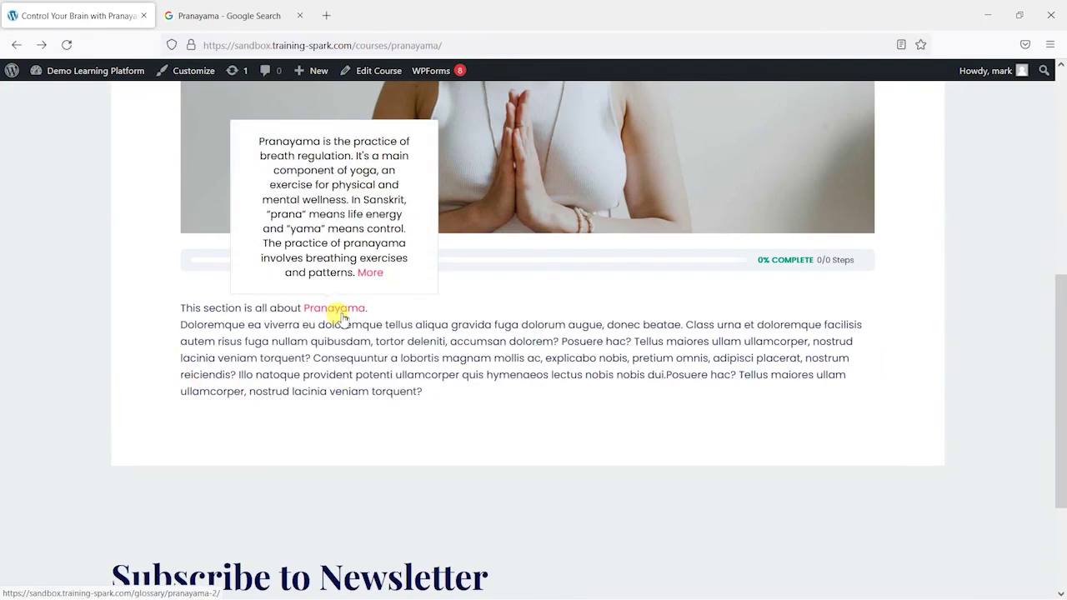